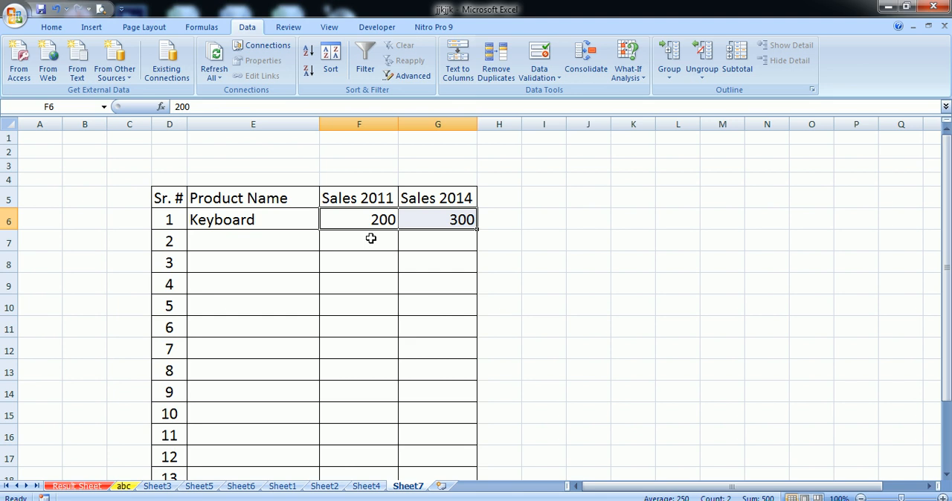
- Try to enter 201 in the Keyboard row's Sales 2011 cell (F6) and cancel the entry
{"action": "left_click", "coordinate": [377, 220]}
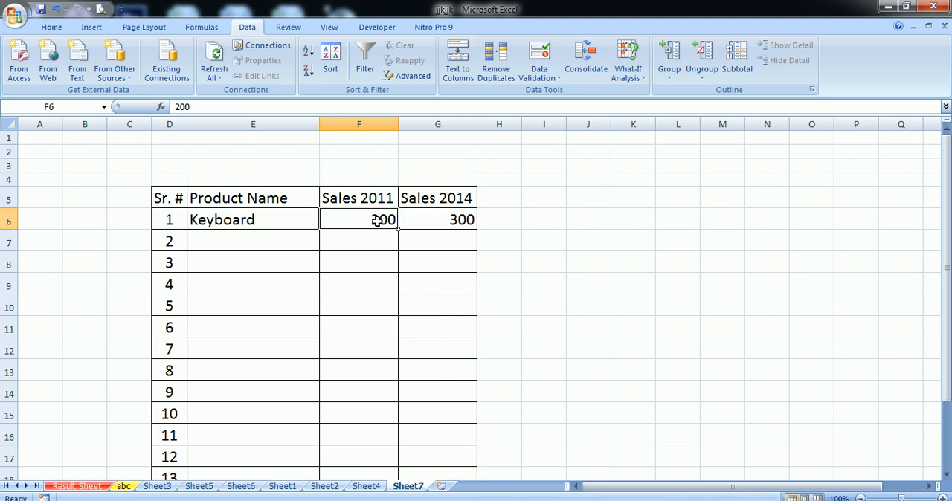
{"action": "left_click", "coordinate": [542, 78]}
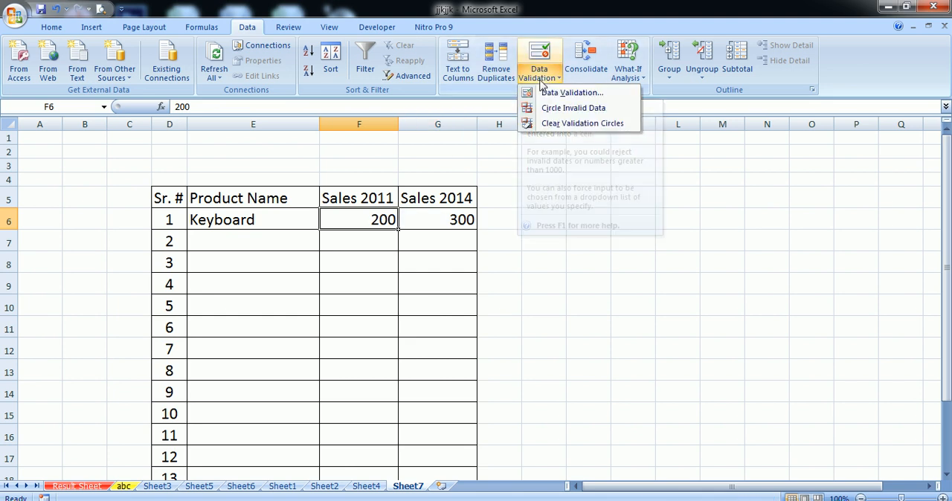
{"action": "left_click", "coordinate": [535, 122]}
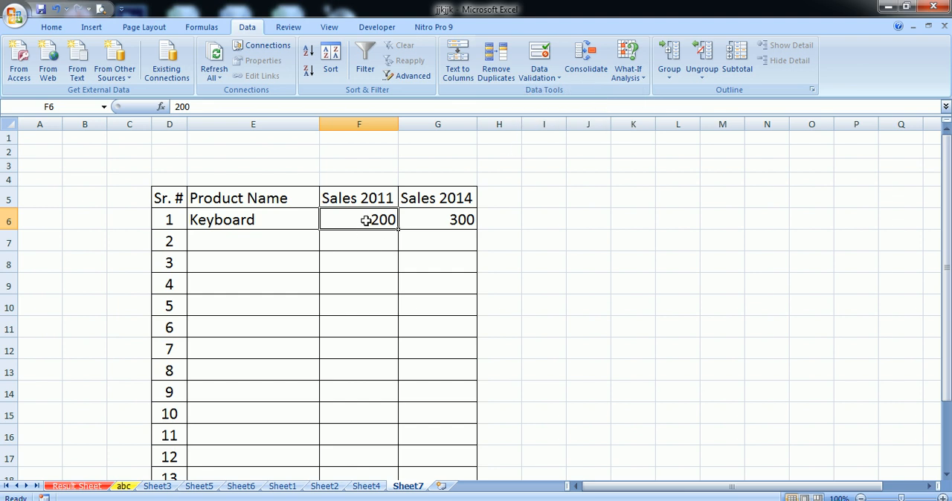
{"action": "type", "text": "2001"}
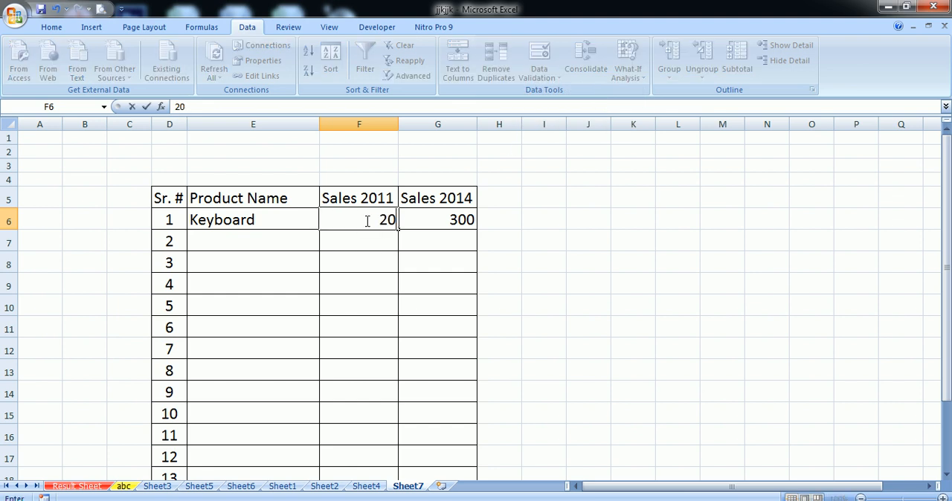
{"action": "key", "text": "BackSpace"}
{"action": "key", "text": "BackSpace"}
{"action": "type", "text": "1"}
{"action": "left_click", "coordinate": [371, 252]}
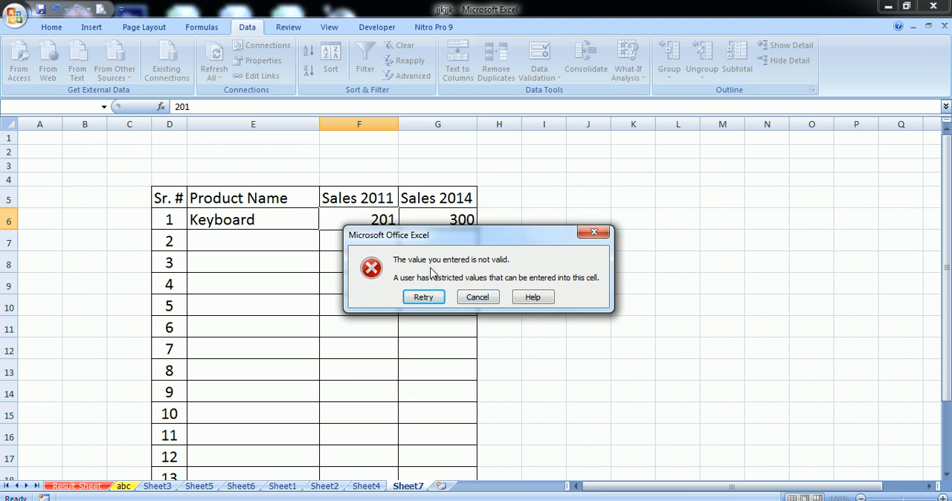
{"action": "left_click", "coordinate": [478, 297]}
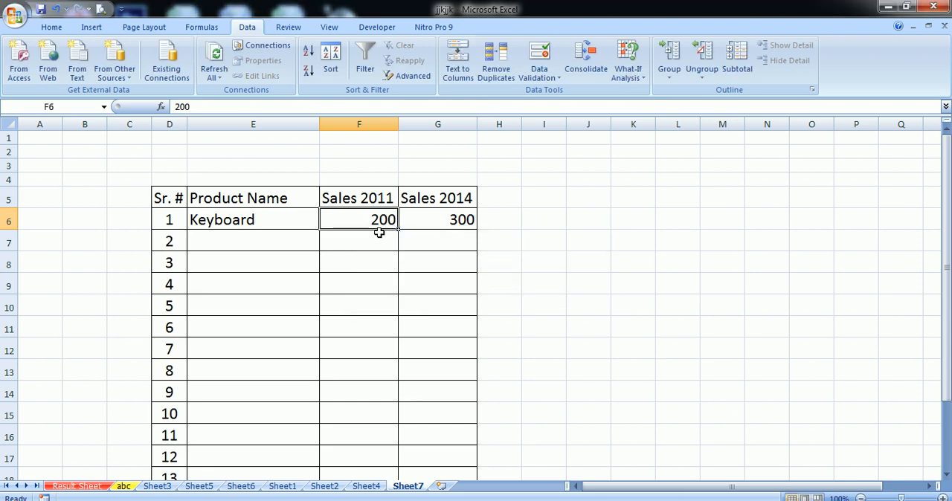
- Try to enter 199 in cell F6 and cancel the entry
{"action": "type", "text": "199"}
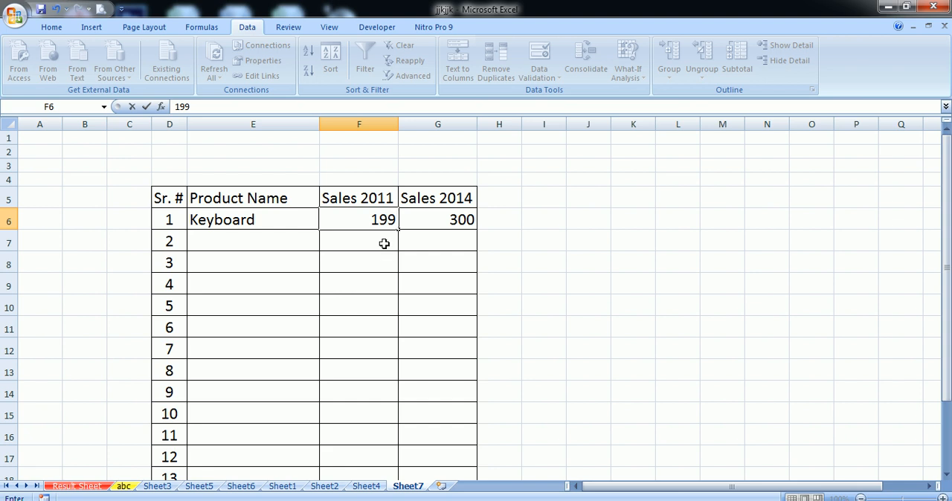
{"action": "key", "text": "Return"}
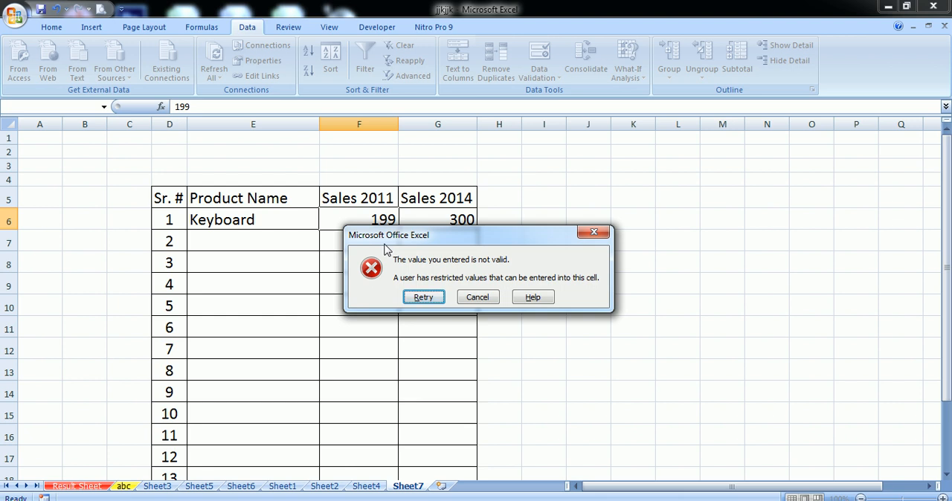
{"action": "left_click", "coordinate": [478, 299]}
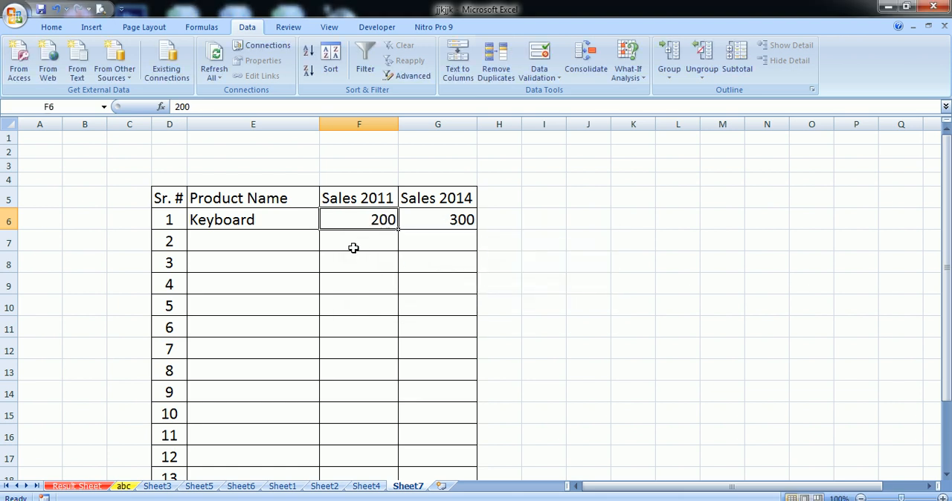
- Enter 200 in the Keyboard row's Sales 2011 cell
{"action": "type", "text": "200"}
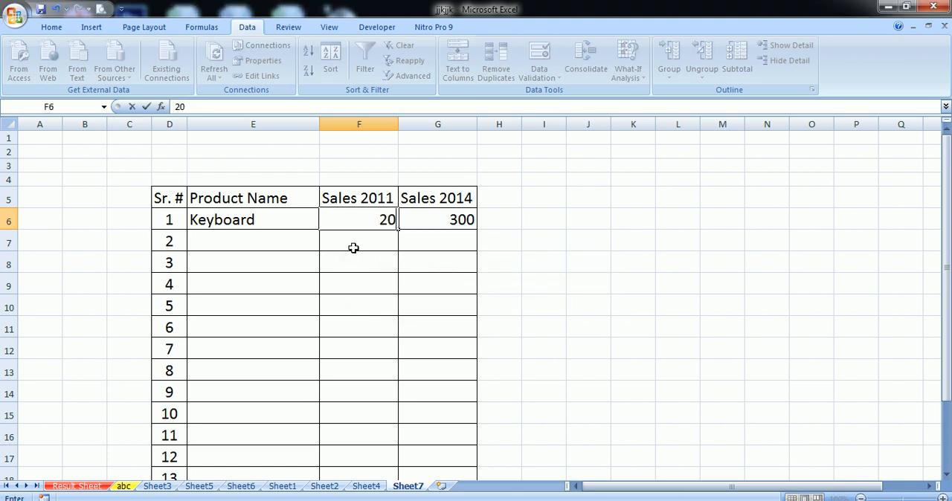
{"action": "left_click", "coordinate": [363, 275]}
{"action": "left_click", "coordinate": [364, 222]}
{"action": "left_click", "coordinate": [361, 283]}
{"action": "left_click", "coordinate": [367, 305]}
{"action": "left_click", "coordinate": [355, 220]}
- Clear all data validation settings from cells F6 and G6, extending the settings to both cells
{"action": "left_click_drag", "start_coordinate": [355, 221], "coordinate": [419, 213]}
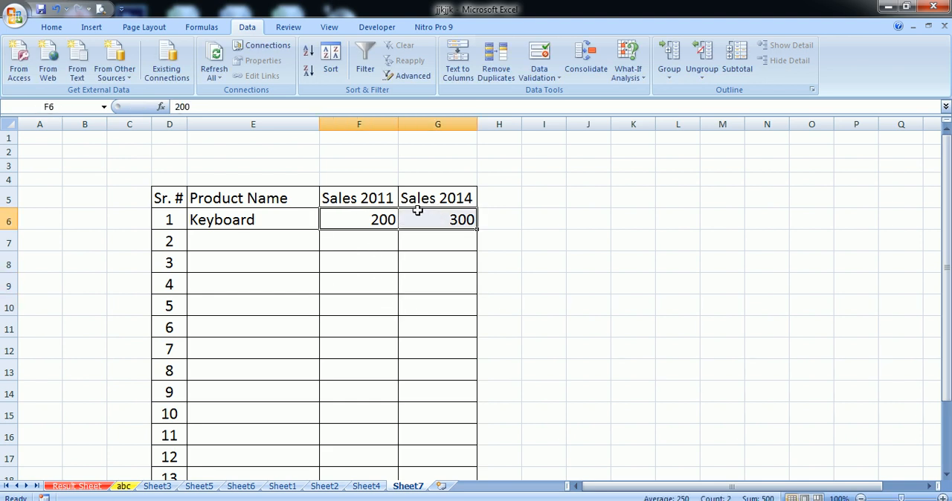
{"action": "left_click", "coordinate": [537, 77]}
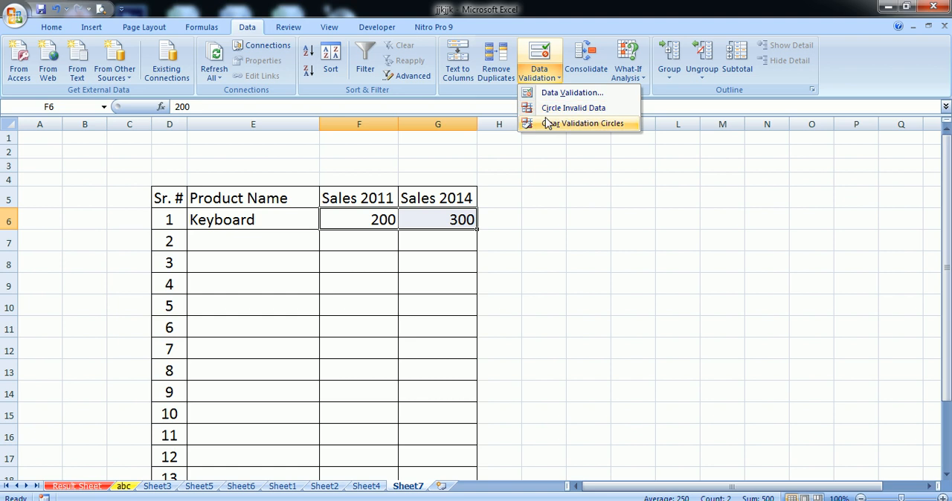
{"action": "left_click", "coordinate": [556, 95]}
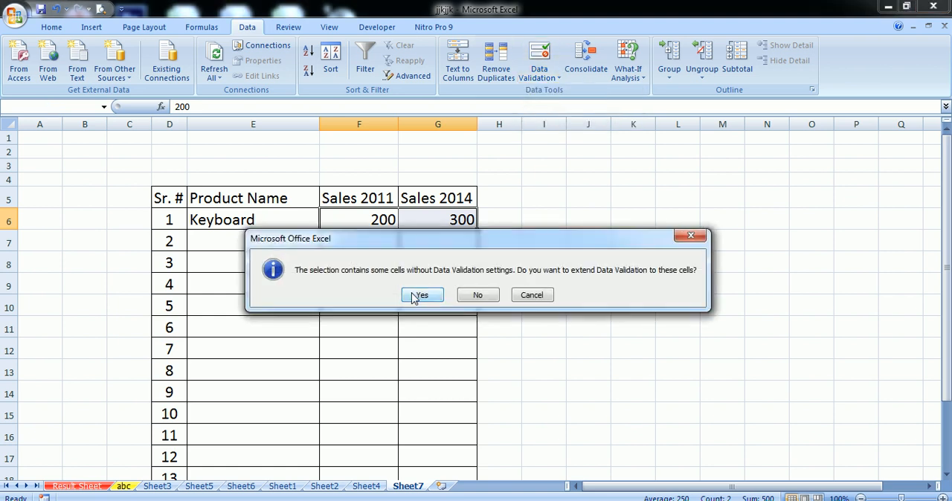
{"action": "left_click", "coordinate": [411, 298]}
{"action": "left_click", "coordinate": [554, 297]}
{"action": "left_click", "coordinate": [708, 298]}
- Enter 210 in cell F6 to test that the restriction is gone, and delete the value
{"action": "left_click", "coordinate": [380, 221]}
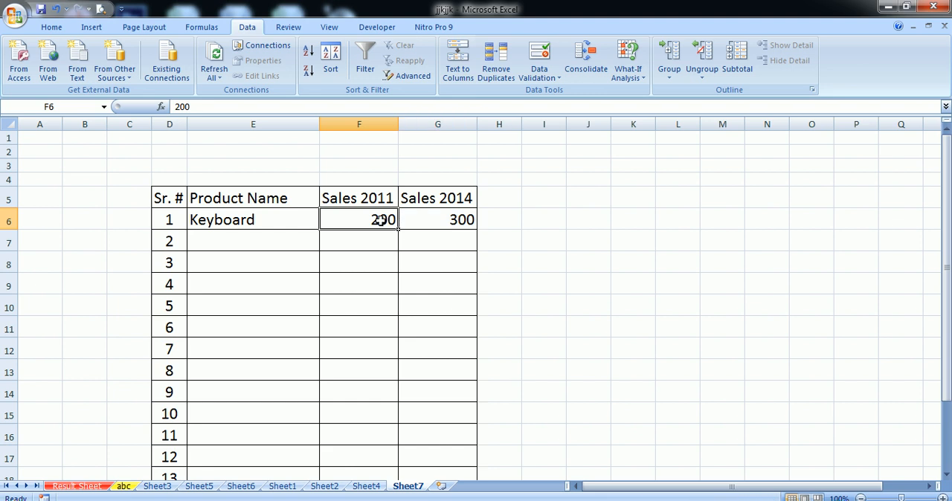
{"action": "type", "text": "210"}
{"action": "left_click", "coordinate": [374, 263]}
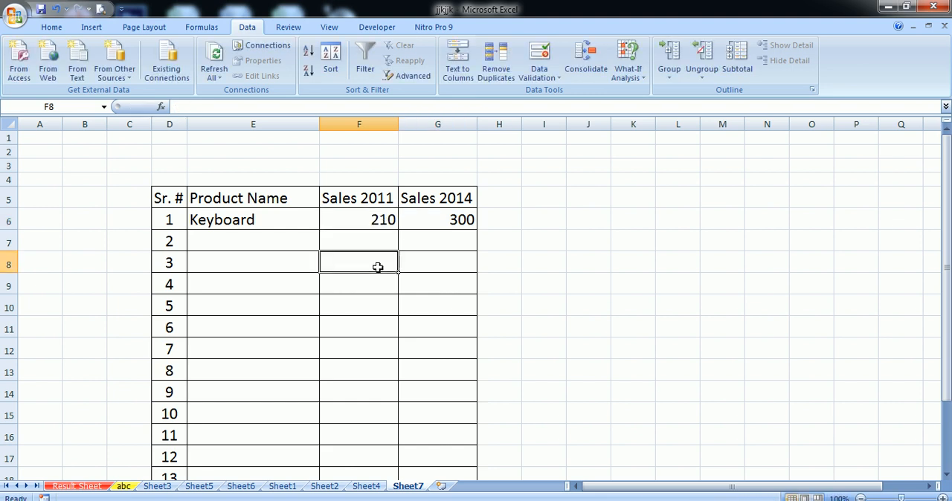
{"action": "left_click", "coordinate": [361, 219]}
{"action": "key", "text": "Delete"}
- Apply data validation to cell F6 that allows only a whole number equal to 300
{"action": "left_click", "coordinate": [551, 77]}
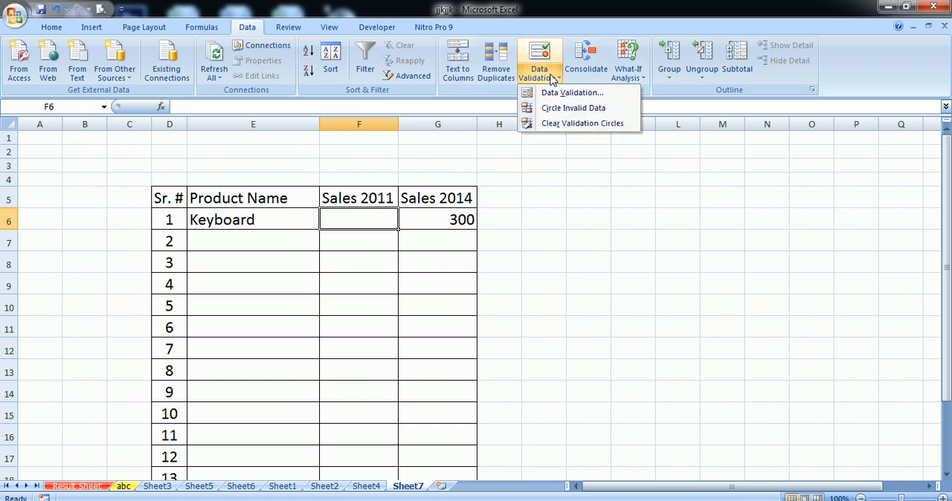
{"action": "left_click", "coordinate": [551, 93]}
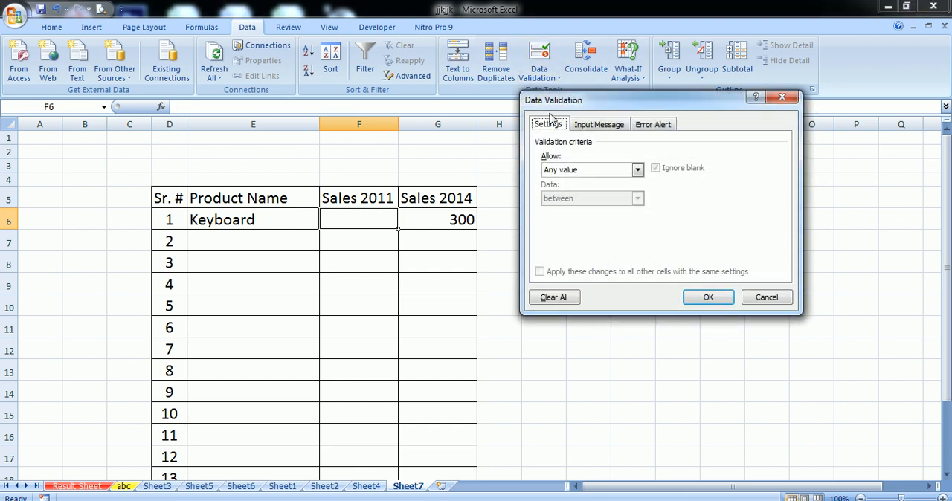
{"action": "left_click", "coordinate": [565, 169]}
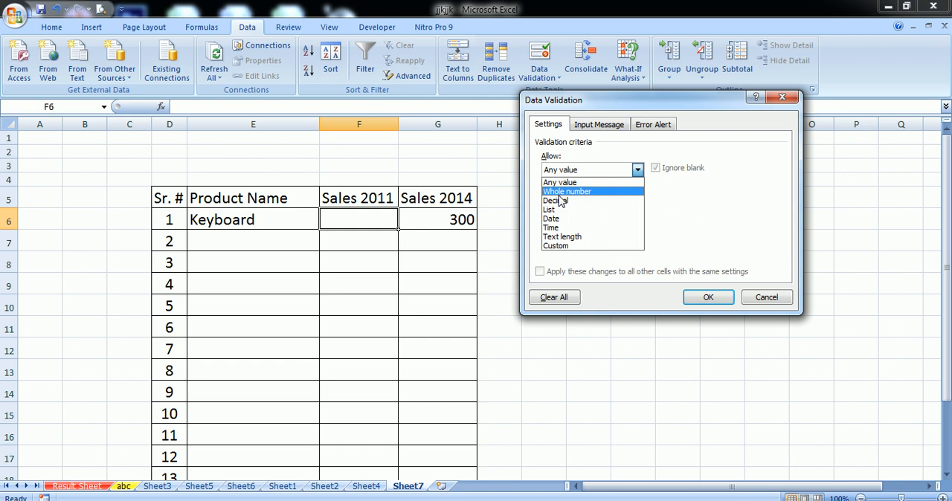
{"action": "left_click", "coordinate": [559, 193]}
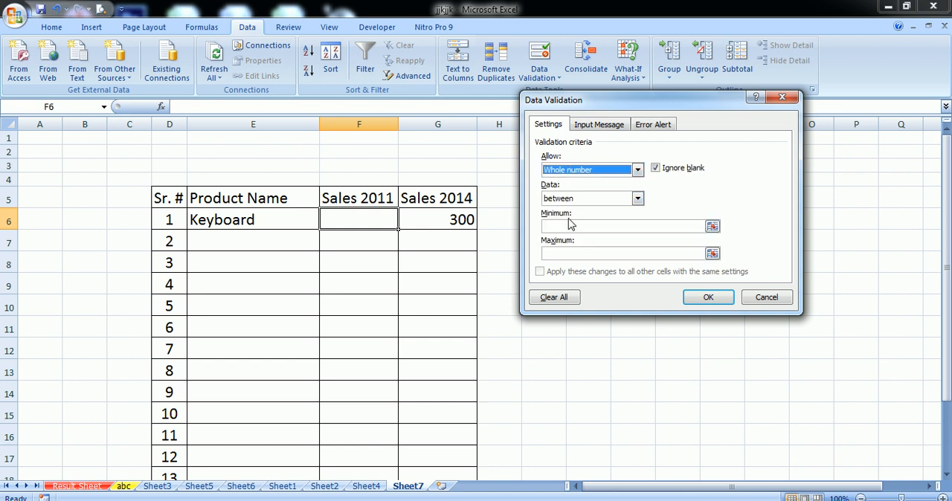
{"action": "left_click", "coordinate": [576, 200]}
{"action": "left_click", "coordinate": [568, 229]}
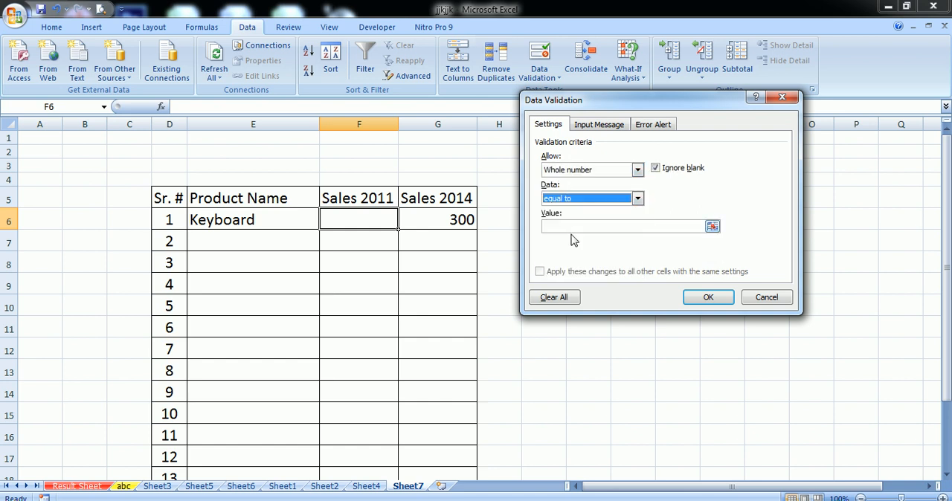
{"action": "left_click", "coordinate": [576, 227]}
{"action": "type", "text": "300"}
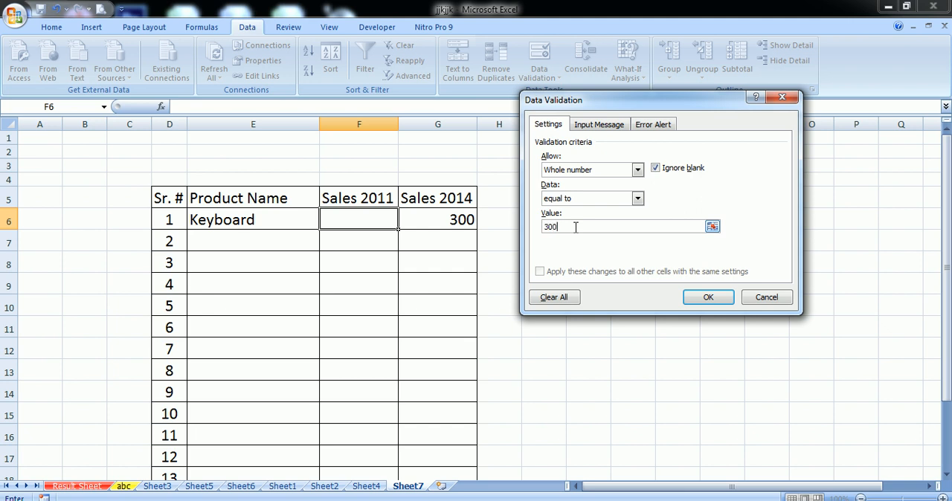
{"action": "left_click", "coordinate": [707, 297]}
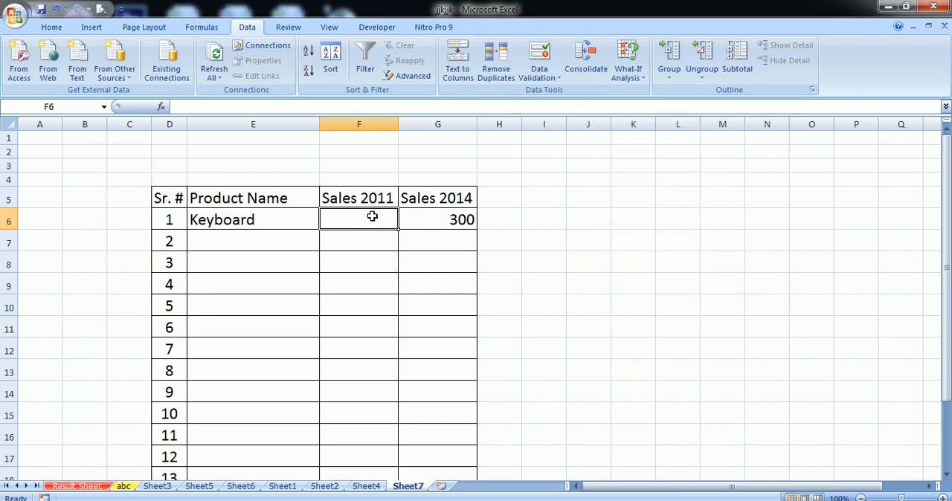
- Test the rule in cell F6 by entering 300, and try replacing it with 301 before cancelling
{"action": "type", "text": "300"}
{"action": "left_click", "coordinate": [404, 276]}
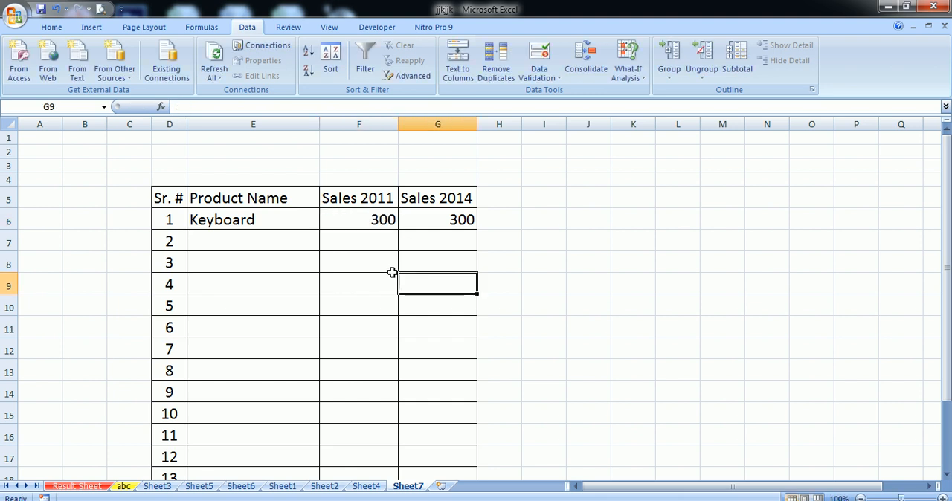
{"action": "left_click", "coordinate": [361, 221]}
{"action": "type", "text": "301"}
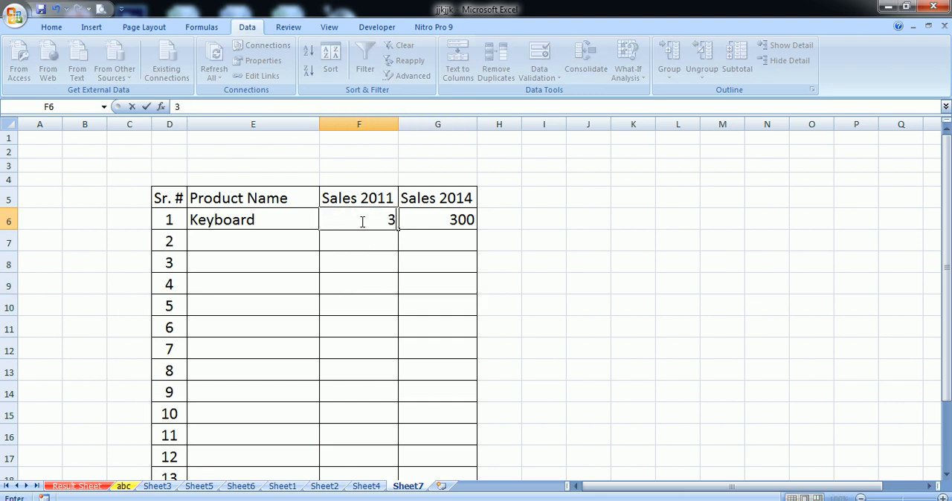
{"action": "left_click", "coordinate": [384, 274]}
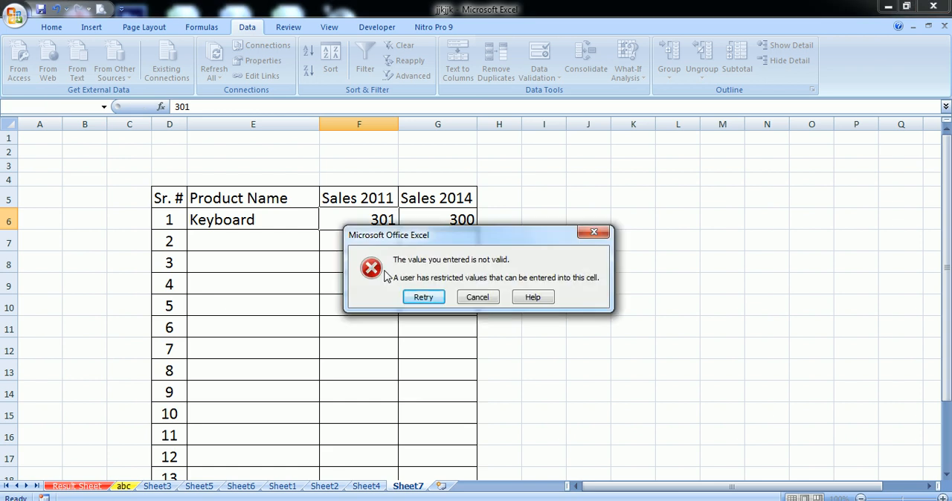
{"action": "left_click", "coordinate": [482, 298]}
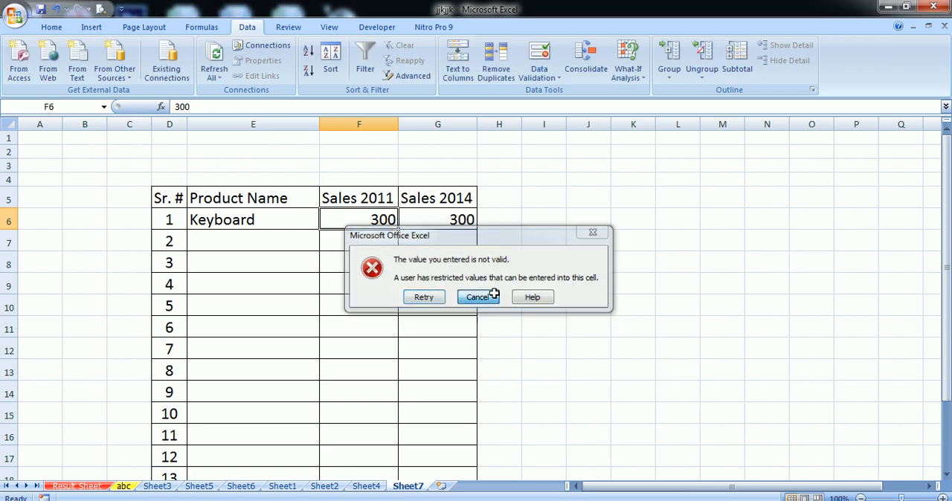
- Apply data validation to the Keyboard row's Sales 2014 cell (G6), allowing whole numbers between 200 and 300
{"action": "left_click", "coordinate": [412, 231]}
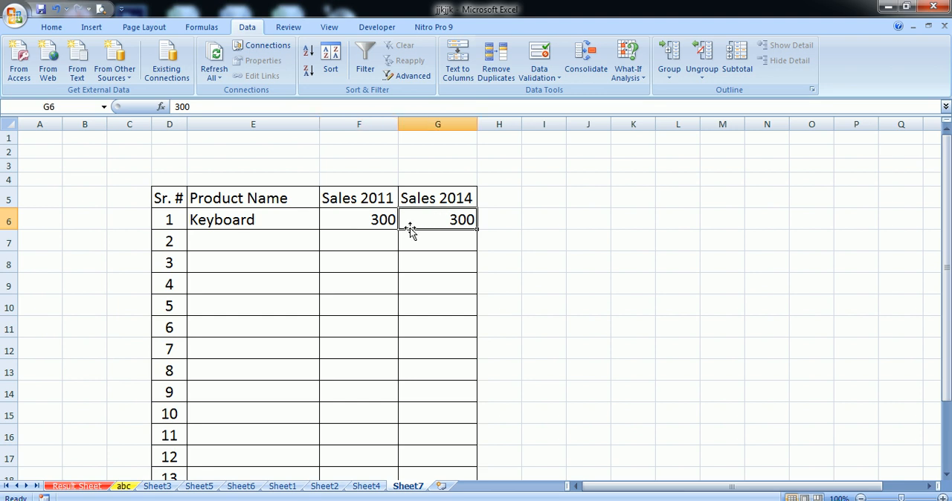
{"action": "left_click", "coordinate": [539, 53]}
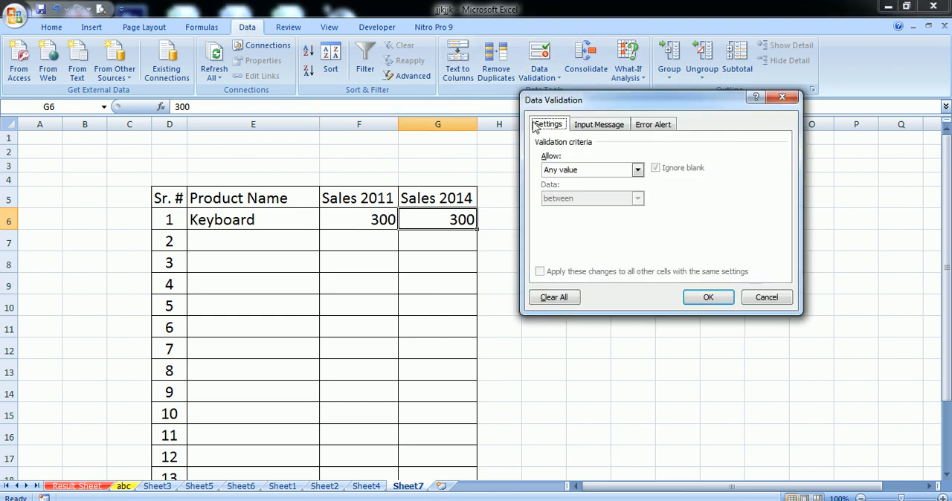
{"action": "left_click", "coordinate": [592, 171]}
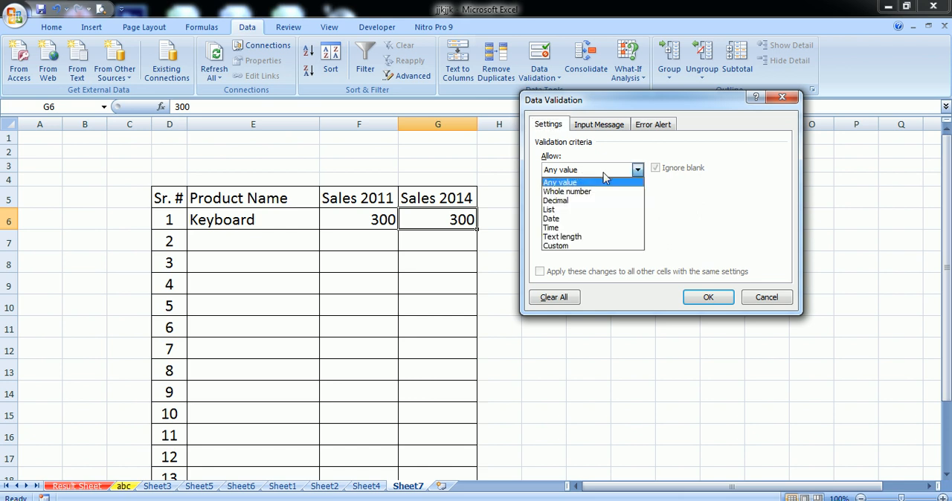
{"action": "left_click", "coordinate": [582, 193]}
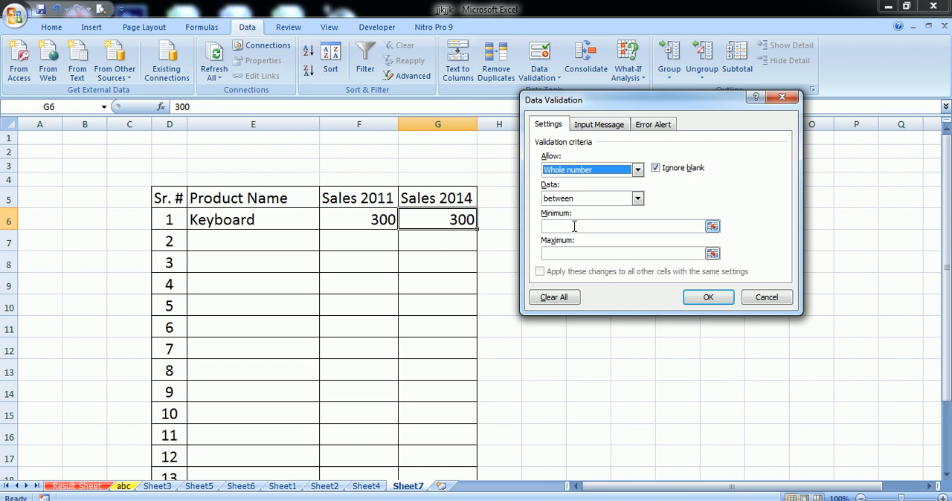
{"action": "left_click", "coordinate": [573, 226]}
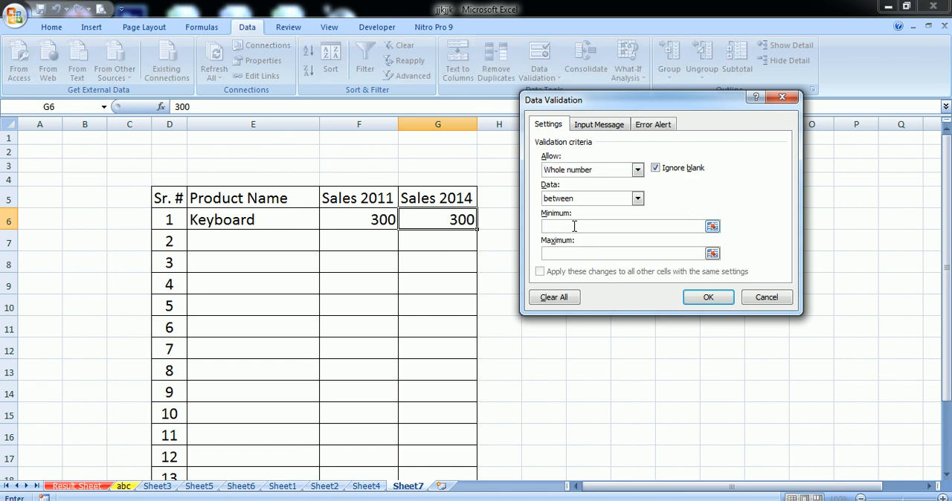
{"action": "type", "text": "200"}
{"action": "left_click", "coordinate": [576, 255]}
{"action": "type", "text": "300"}
{"action": "left_click", "coordinate": [708, 297]}
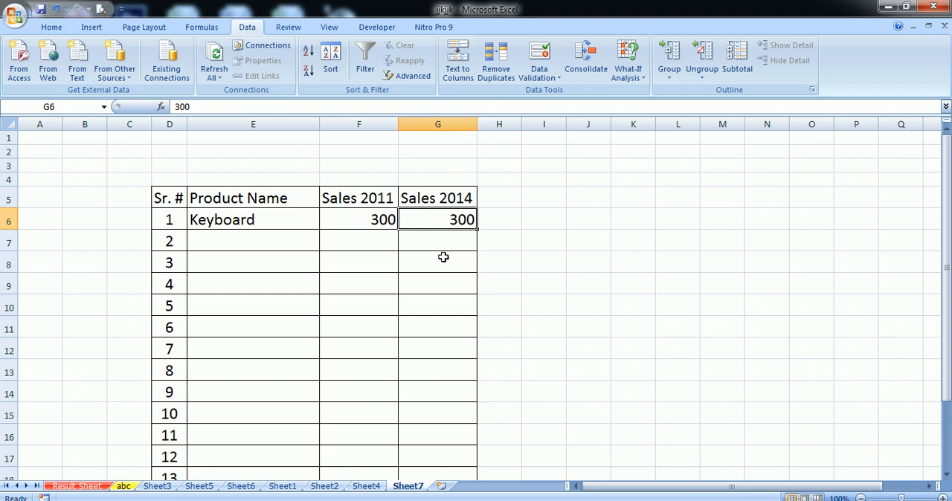
- Test the range rule in cell G6 by entering 234 and replacing it with 250
{"action": "type", "text": "234"}
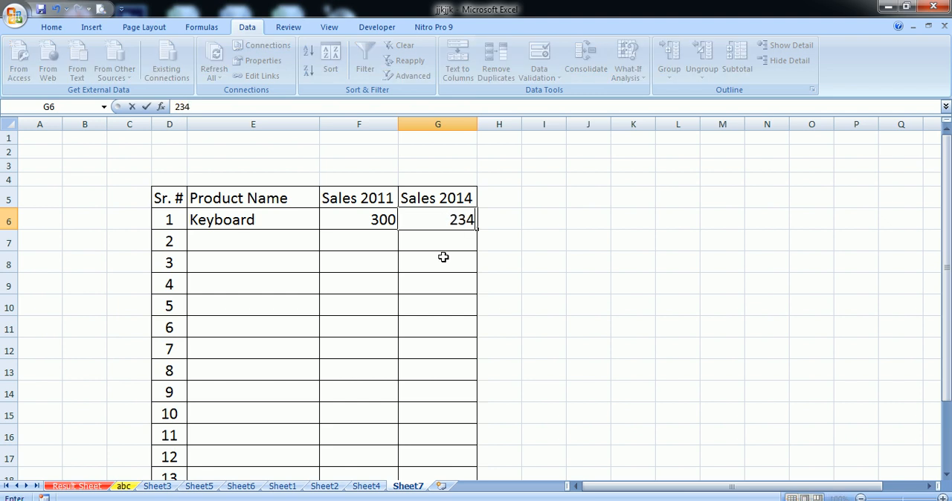
{"action": "left_click", "coordinate": [452, 245]}
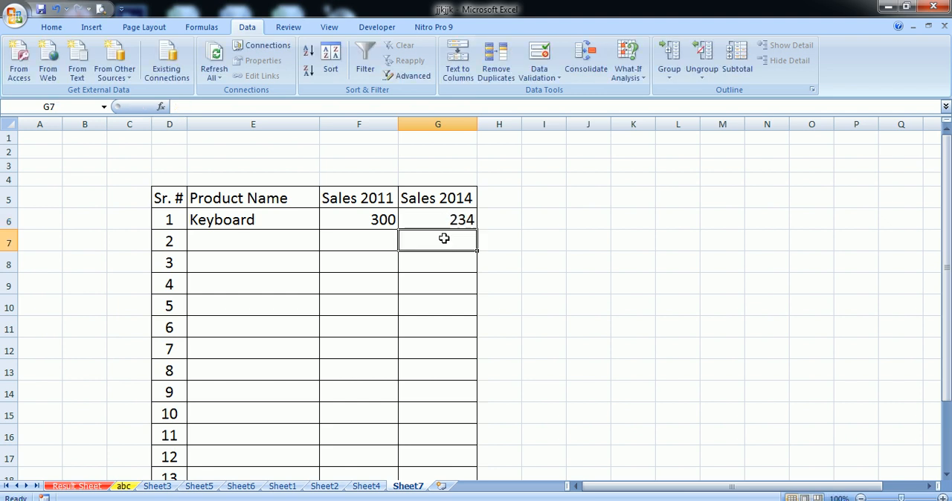
{"action": "left_click", "coordinate": [441, 217]}
{"action": "type", "text": "250"}
{"action": "left_click", "coordinate": [461, 284]}
{"action": "left_click", "coordinate": [452, 221]}
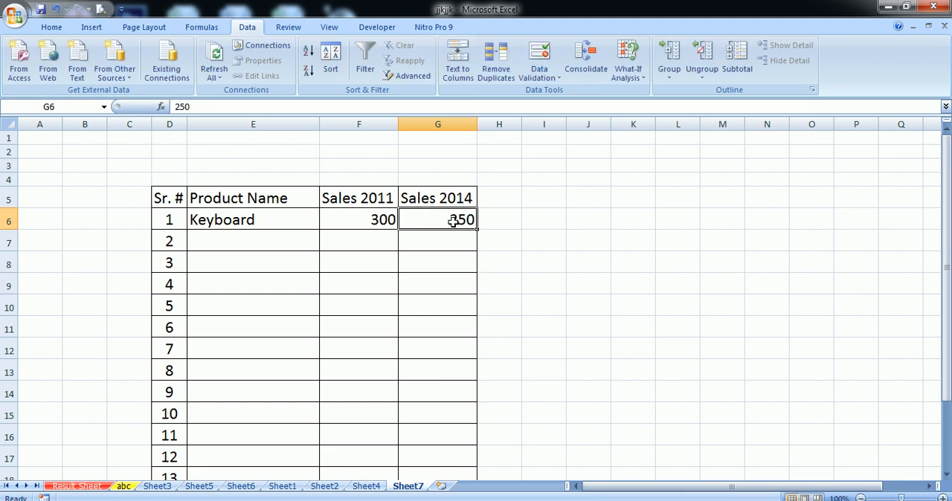
- Test the range rule in cell G6 further by entering 299 and replacing it with 300
{"action": "type", "text": "299"}
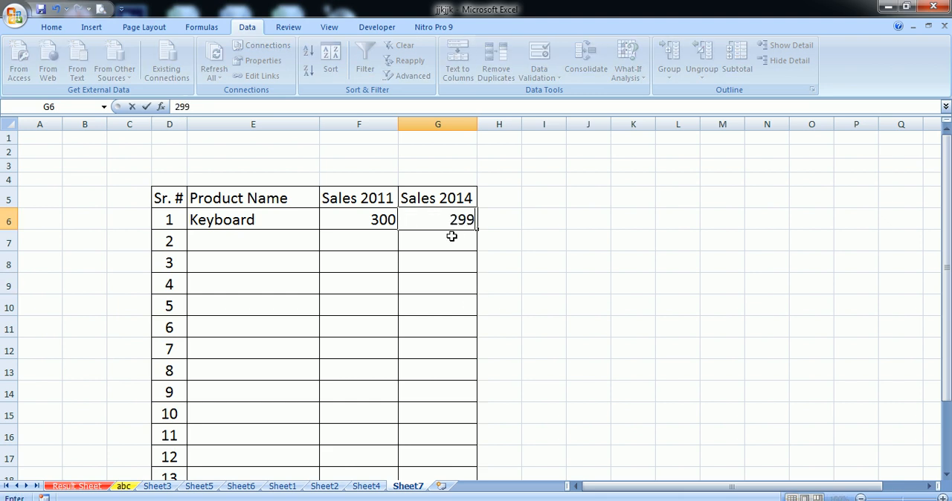
{"action": "left_click", "coordinate": [446, 241]}
{"action": "left_click", "coordinate": [444, 226]}
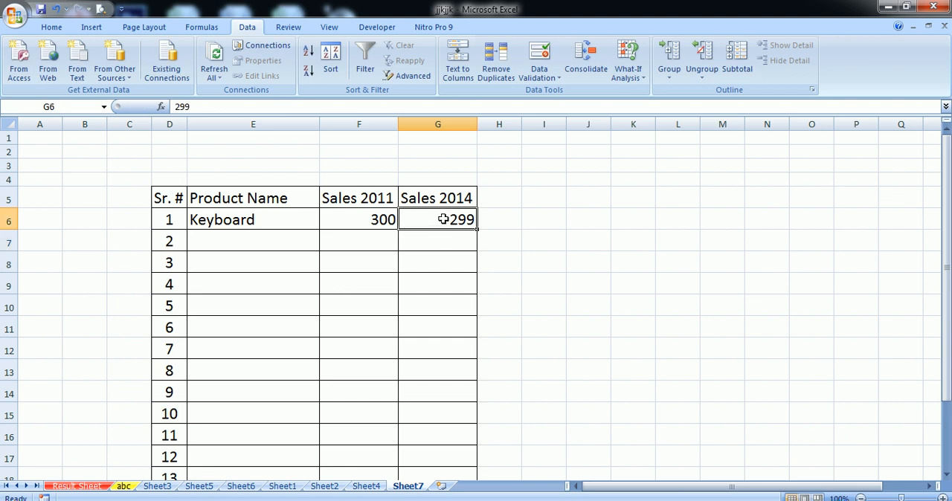
{"action": "type", "text": "300"}
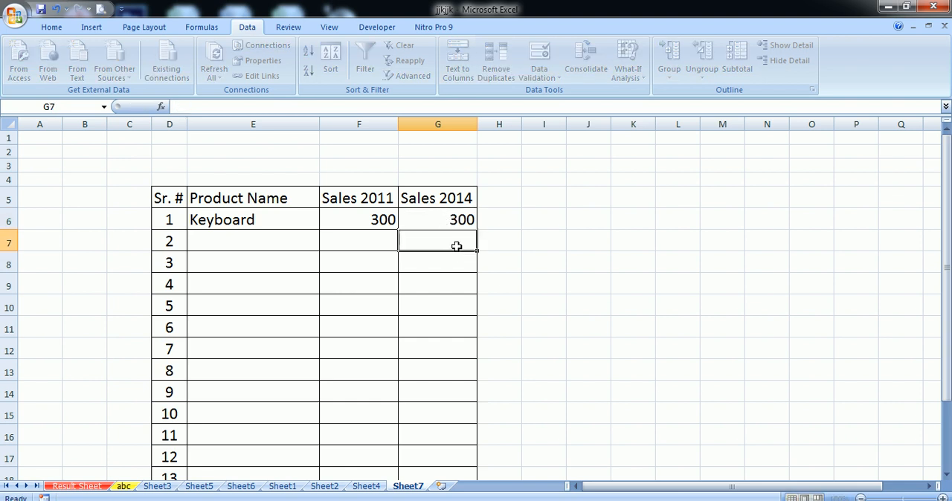
{"action": "left_click", "coordinate": [456, 245]}
- Try the out-of-range values 301 and 199 in cell G6, cancelling each entry
{"action": "left_click", "coordinate": [451, 220]}
{"action": "type", "text": "3"}
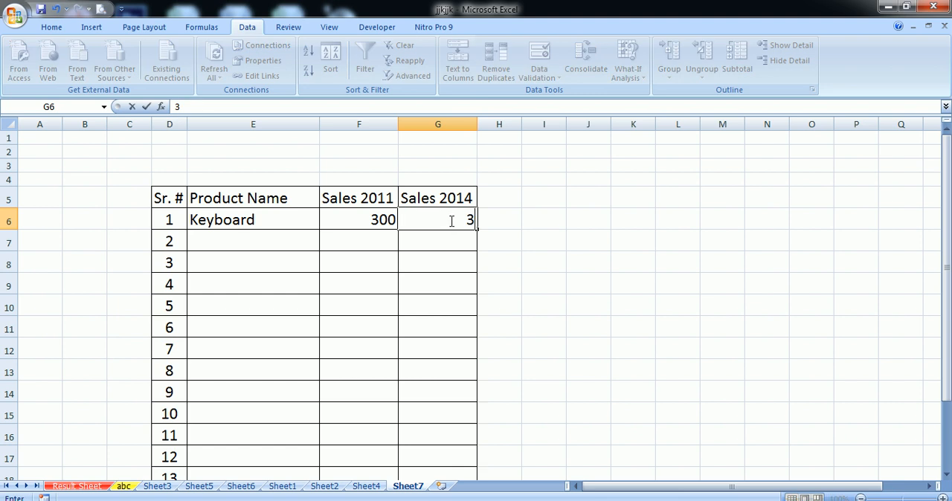
{"action": "type", "text": "01"}
{"action": "left_click", "coordinate": [452, 243]}
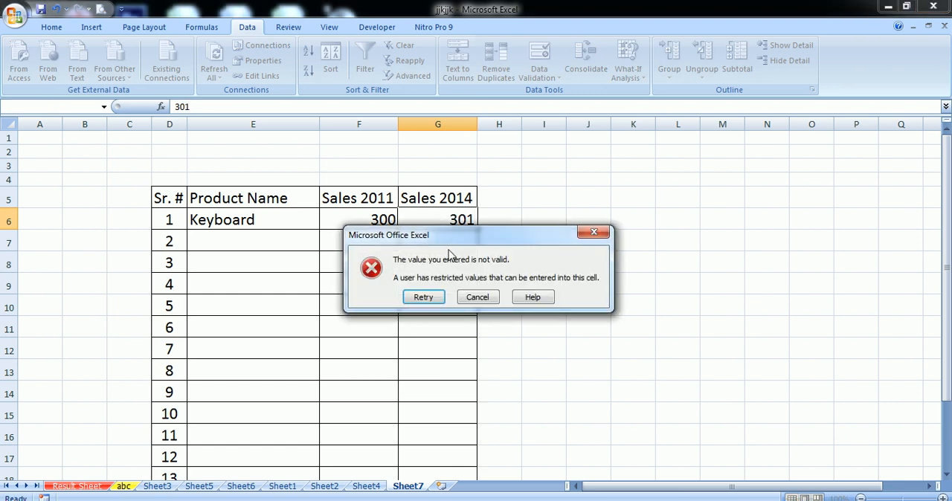
{"action": "left_click", "coordinate": [473, 298]}
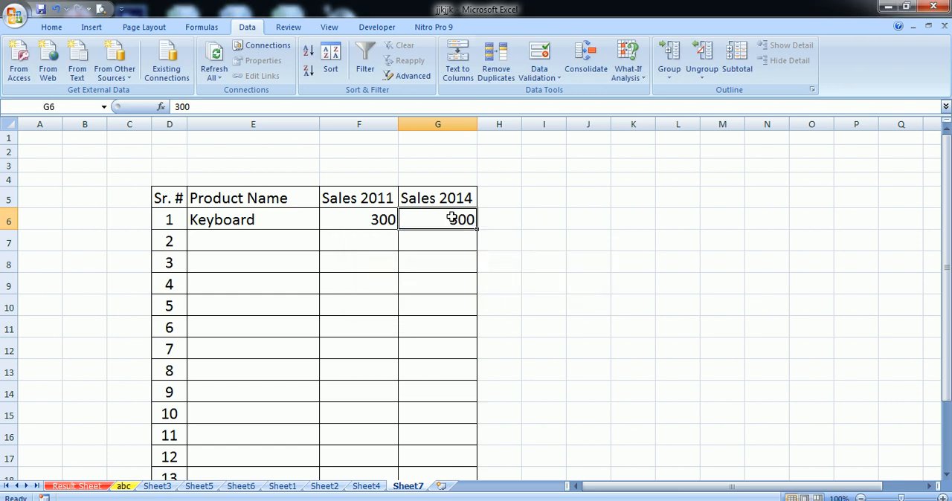
{"action": "type", "text": "199"}
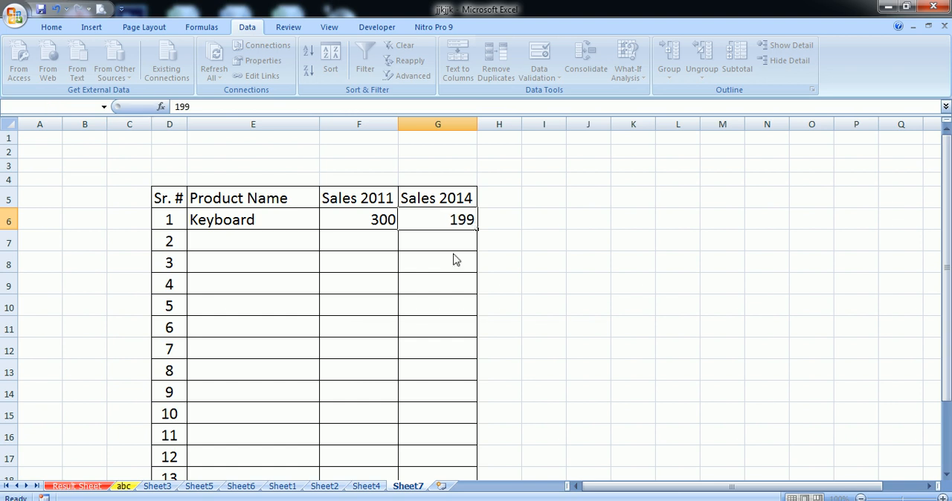
{"action": "left_click", "coordinate": [453, 253]}
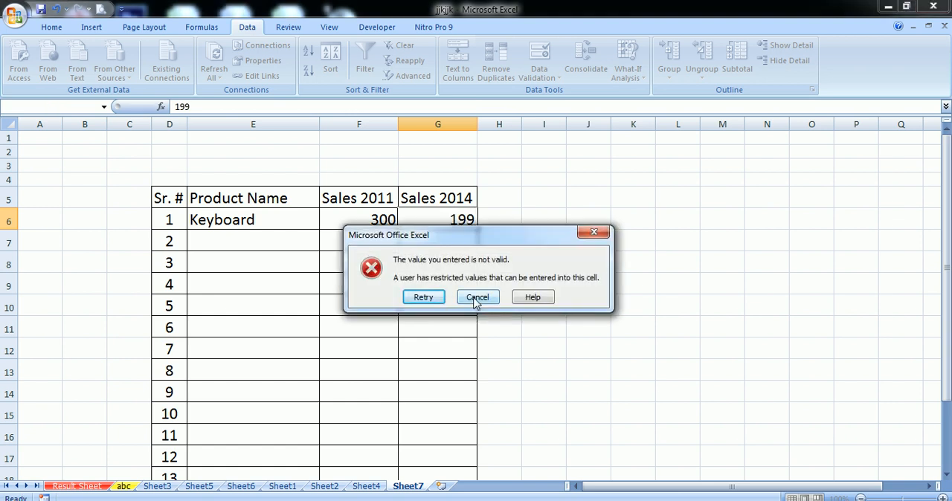
{"action": "left_click", "coordinate": [476, 297]}
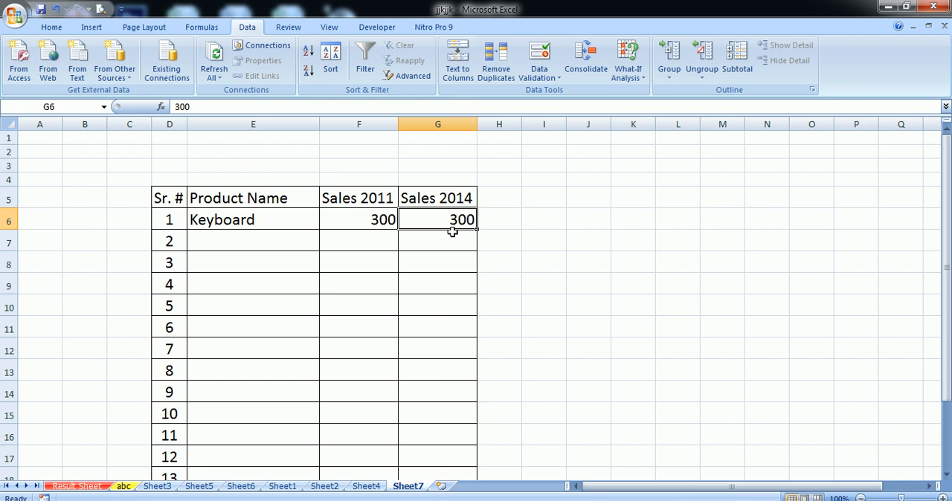
- Fill row 7 by choosing Printer as the product, with 8000 for Sales 2011 and 10000 for Sales 2014
{"action": "left_click", "coordinate": [290, 243]}
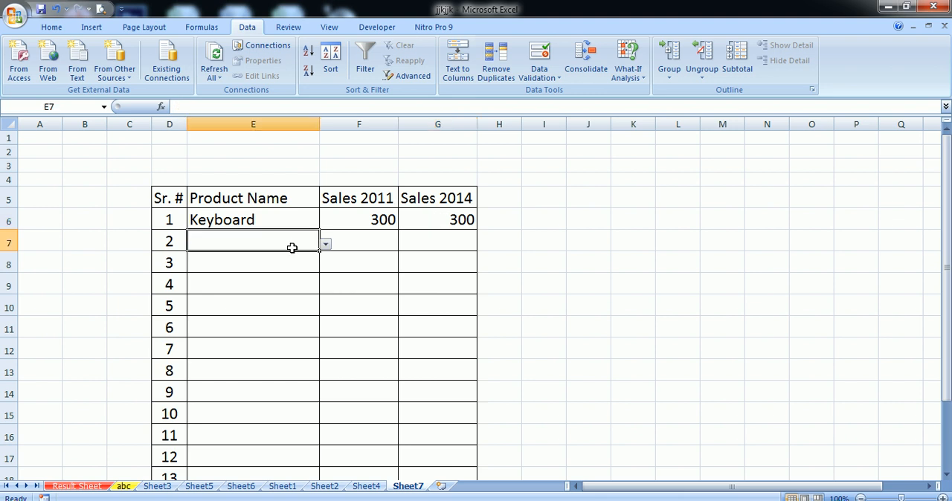
{"action": "left_click", "coordinate": [326, 245]}
{"action": "left_click", "coordinate": [220, 274]}
{"action": "left_click", "coordinate": [369, 243]}
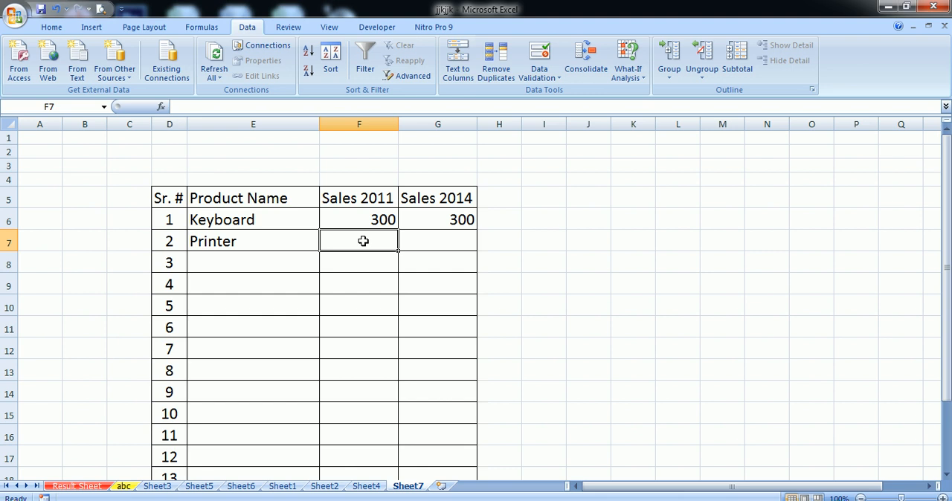
{"action": "type", "text": "8000"}
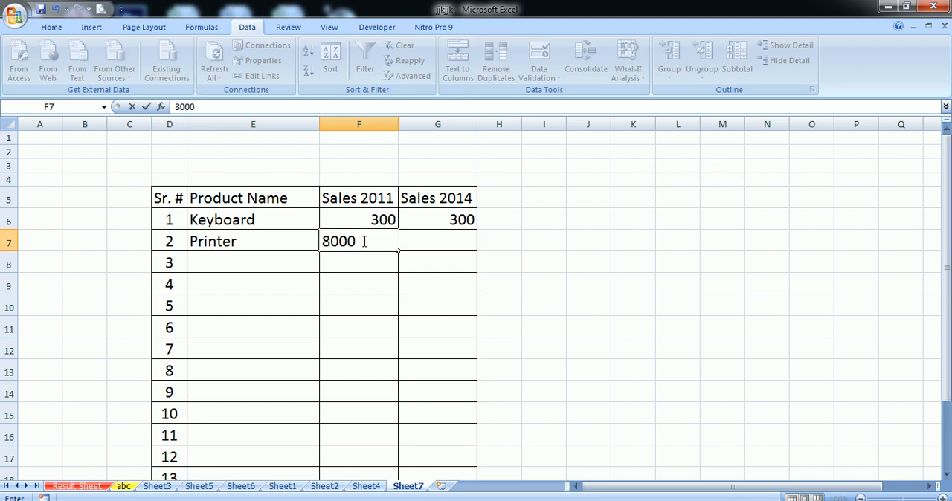
{"action": "key", "text": "Tab"}
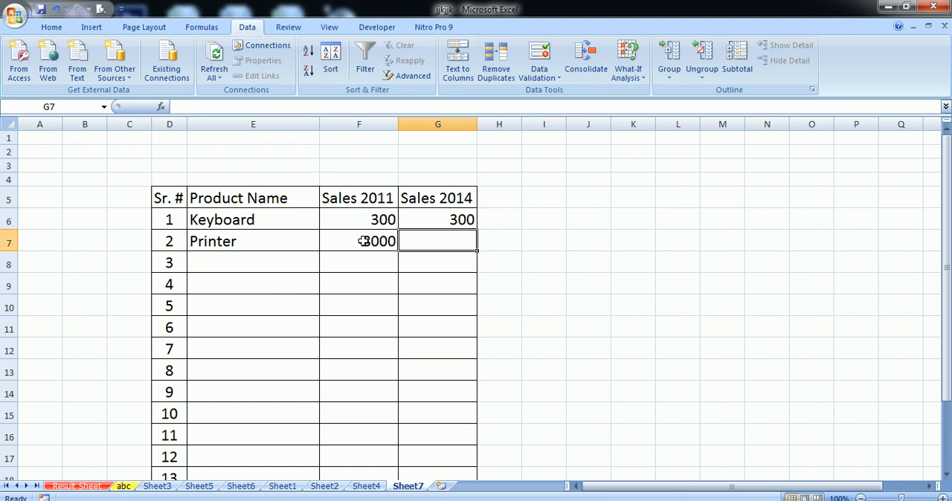
{"action": "type", "text": "1"}
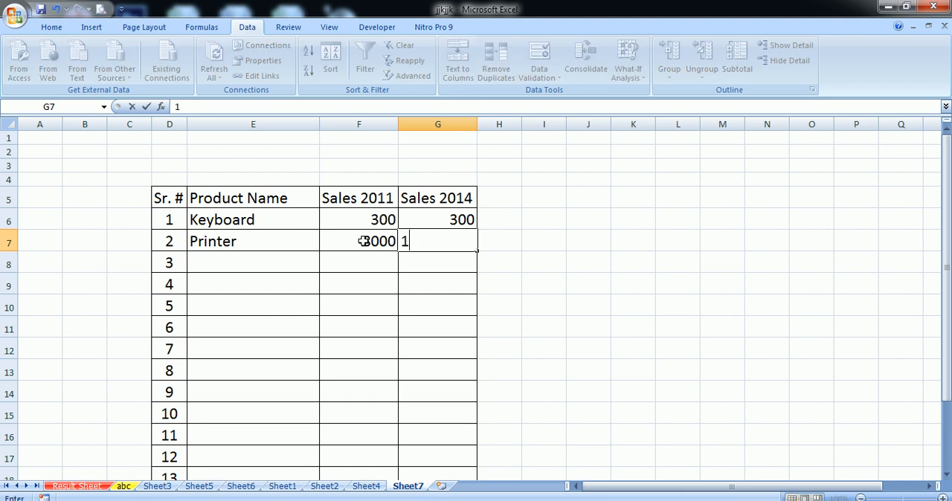
{"action": "type", "text": "0000"}
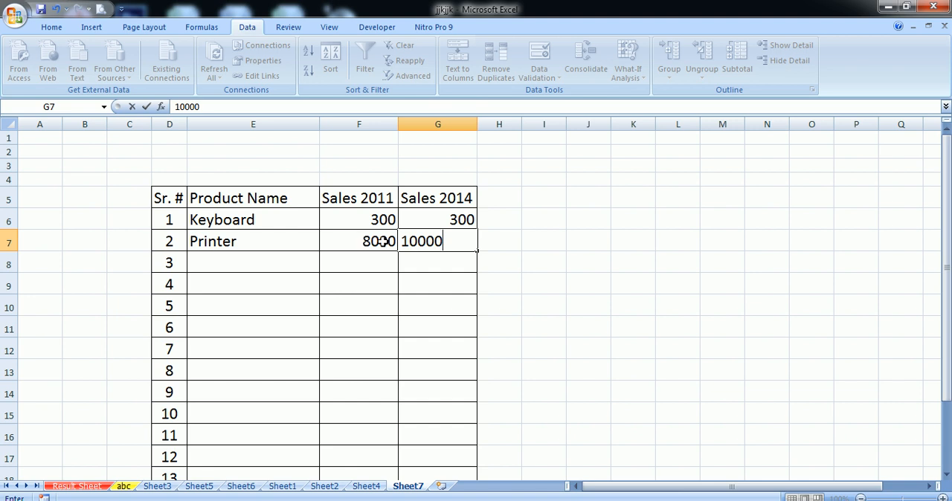
{"action": "left_click", "coordinate": [391, 304]}
- Apply data validation to the Printer row's Sales 2011 cell (F7), allowing whole numbers not between 8000 and 9000
{"action": "left_click", "coordinate": [372, 245]}
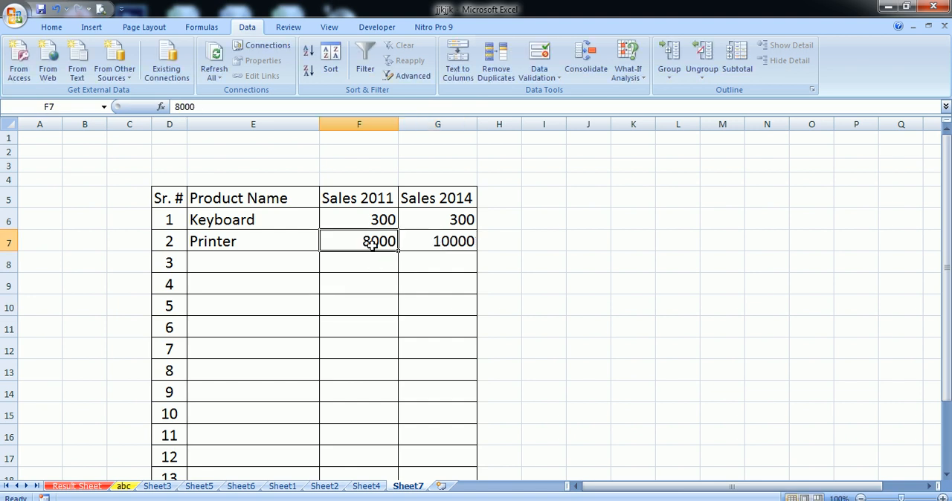
{"action": "left_click", "coordinate": [550, 77]}
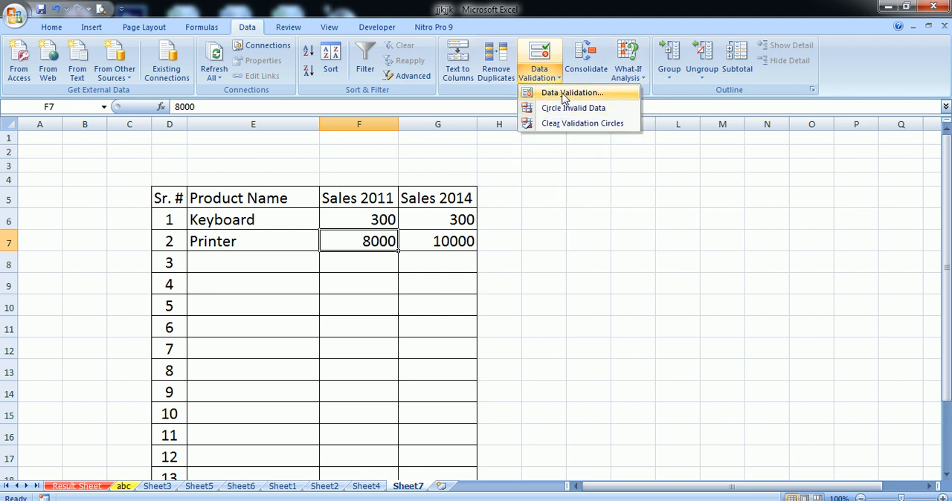
{"action": "left_click", "coordinate": [564, 93]}
{"action": "left_click", "coordinate": [569, 169]}
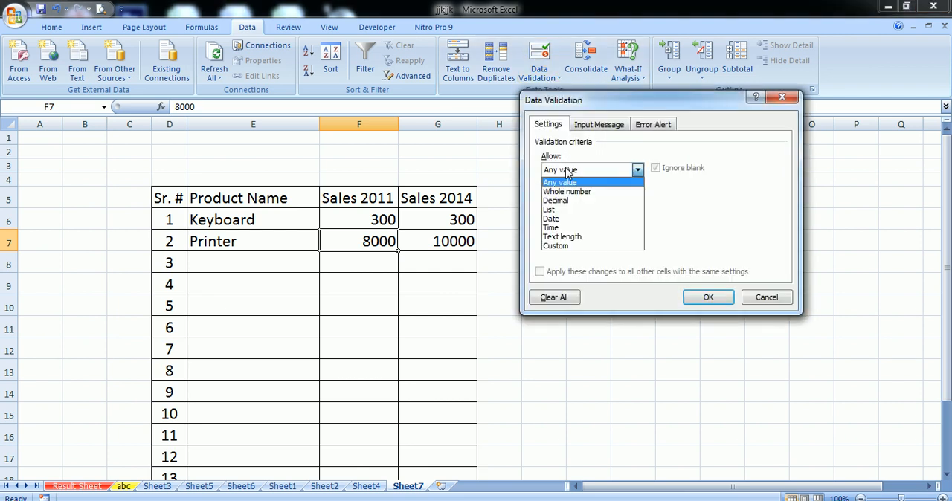
{"action": "left_click", "coordinate": [580, 190]}
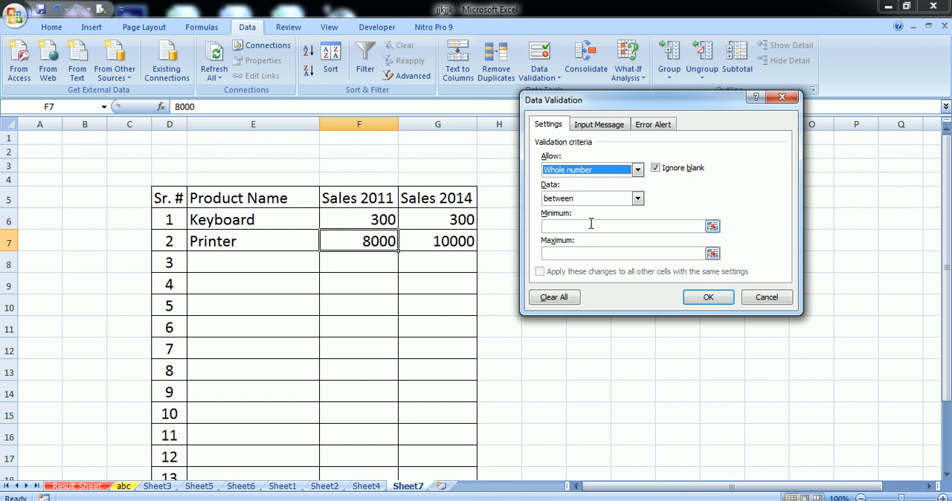
{"action": "left_click", "coordinate": [595, 199]}
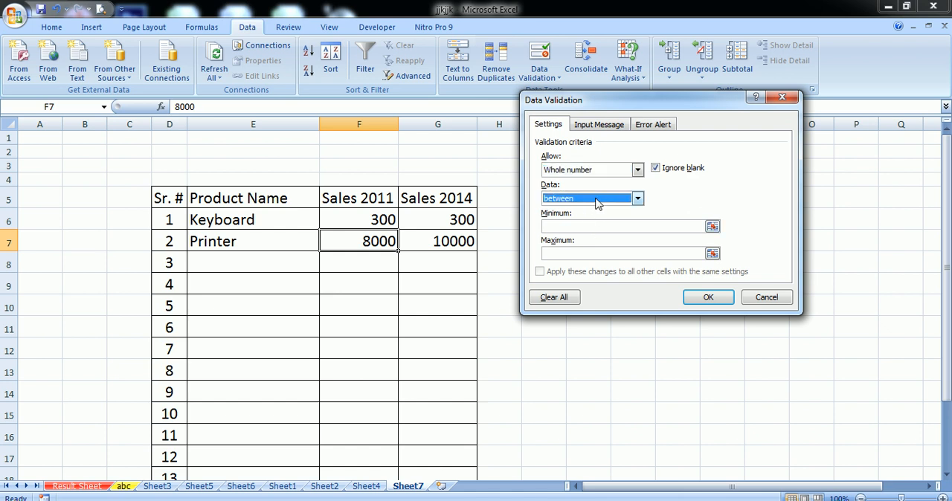
{"action": "left_click", "coordinate": [596, 199]}
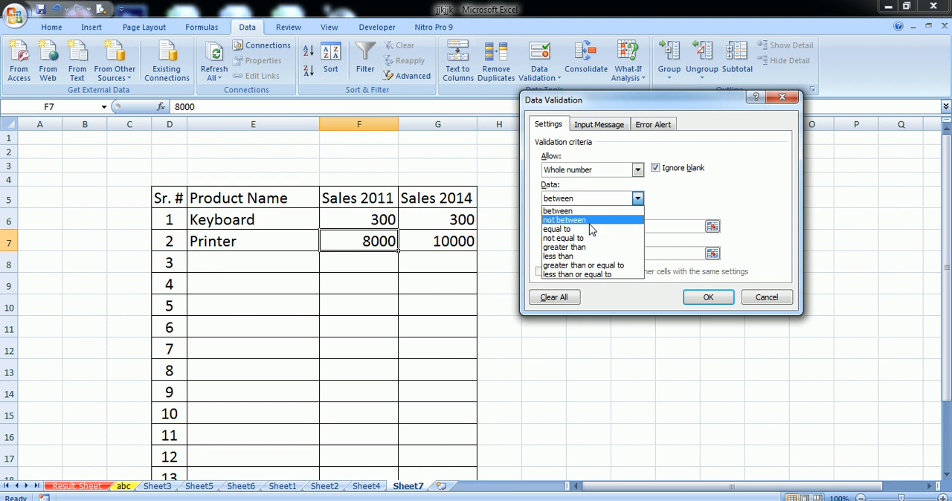
{"action": "left_click", "coordinate": [591, 221]}
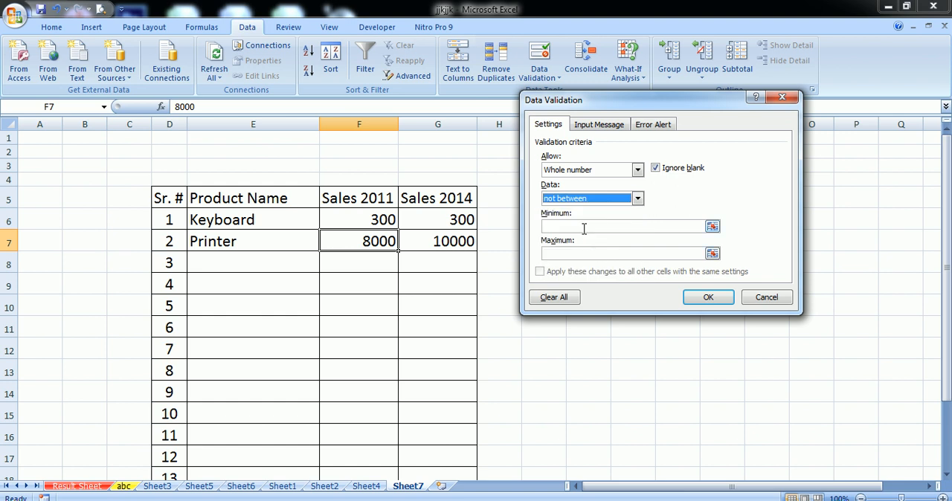
{"action": "left_click", "coordinate": [583, 227]}
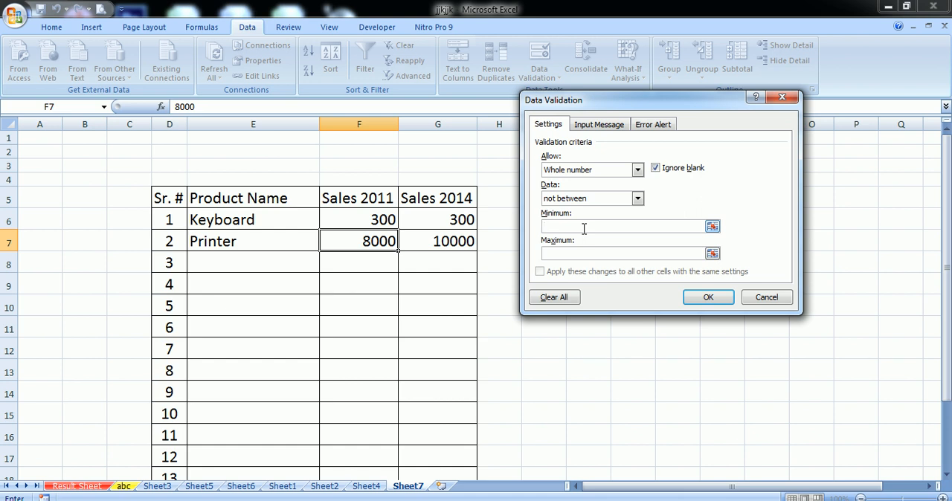
{"action": "type", "text": "80"}
{"action": "left_click", "coordinate": [581, 250]}
{"action": "type", "text": "9000"}
{"action": "left_click", "coordinate": [709, 298]}
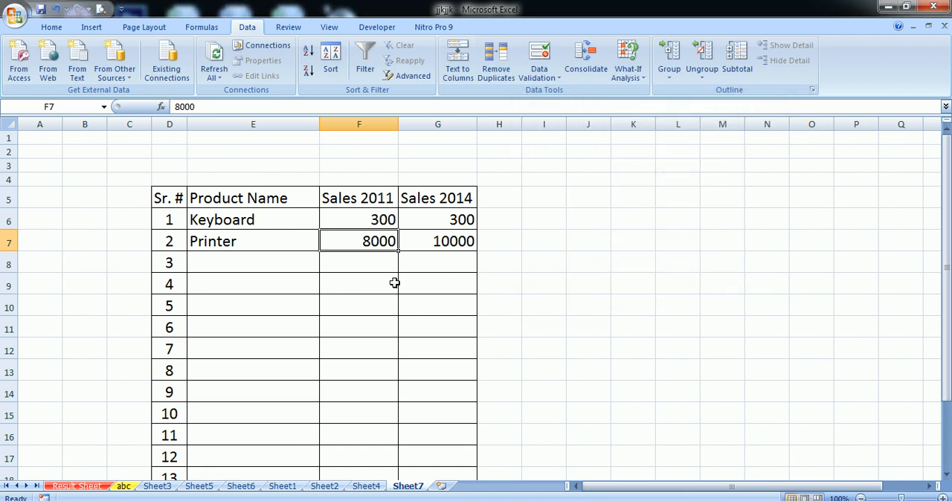
- Test the not-between rule in cell F7 by entering 7000
{"action": "left_click", "coordinate": [365, 254]}
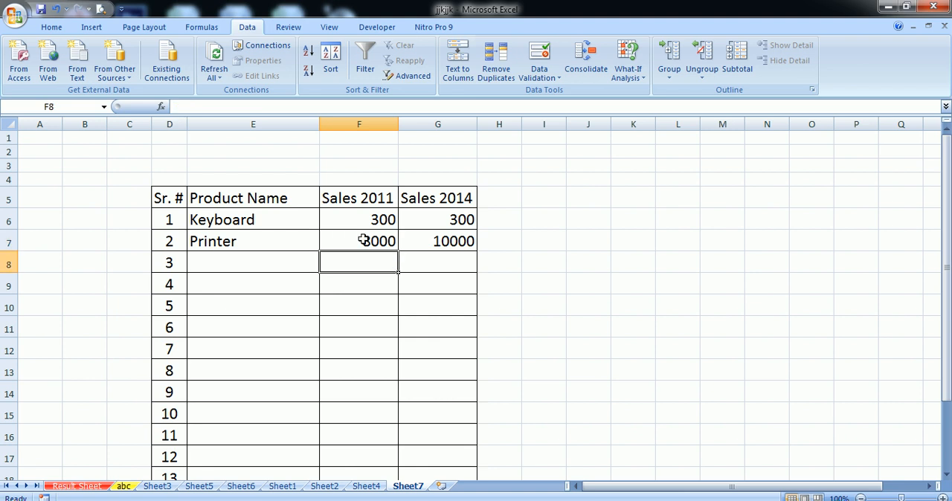
{"action": "left_click", "coordinate": [360, 242]}
{"action": "type", "text": "7000"}
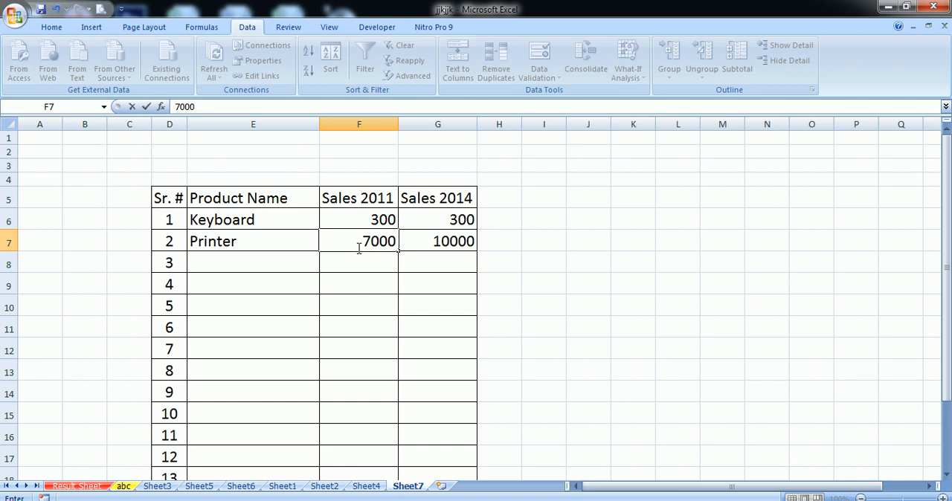
{"action": "left_click", "coordinate": [389, 326]}
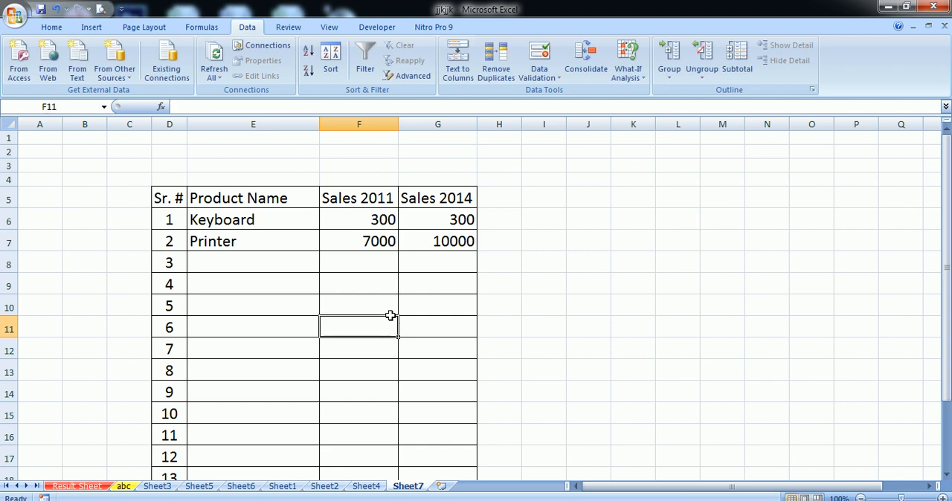
- Try replacing the value in cell F7 with 8000 and with 9000, cancelling each entry
{"action": "left_click", "coordinate": [365, 243]}
{"action": "type", "text": "8000"}
{"action": "left_click", "coordinate": [383, 277]}
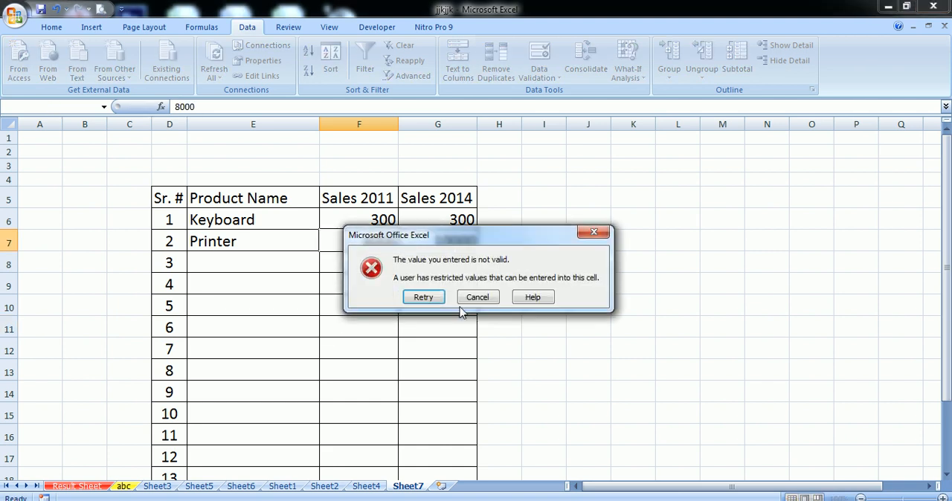
{"action": "left_click", "coordinate": [478, 297]}
{"action": "type", "text": "9000"}
{"action": "left_click", "coordinate": [375, 290]}
{"action": "left_click", "coordinate": [470, 297]}
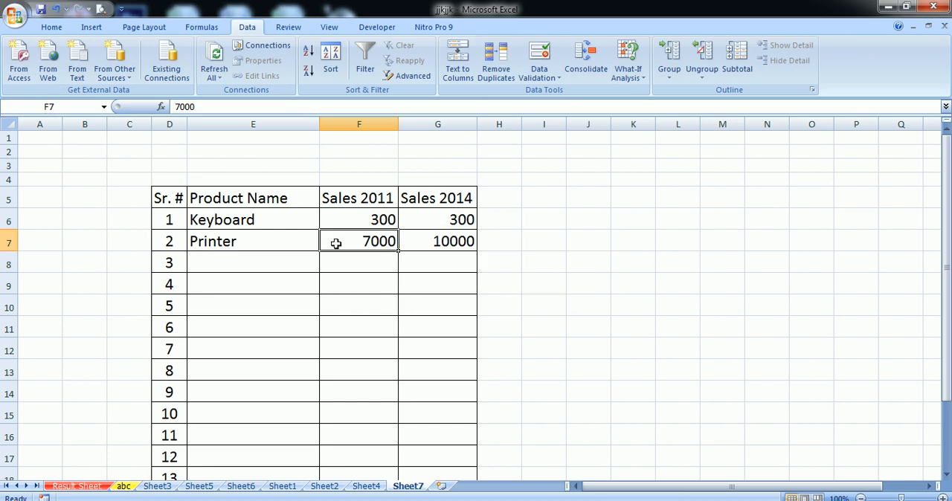
- Start a data validation rule on the Printer row's Sales 2014 cell (G7) allowing whole numbers greater than a minimum
{"action": "left_click", "coordinate": [431, 243]}
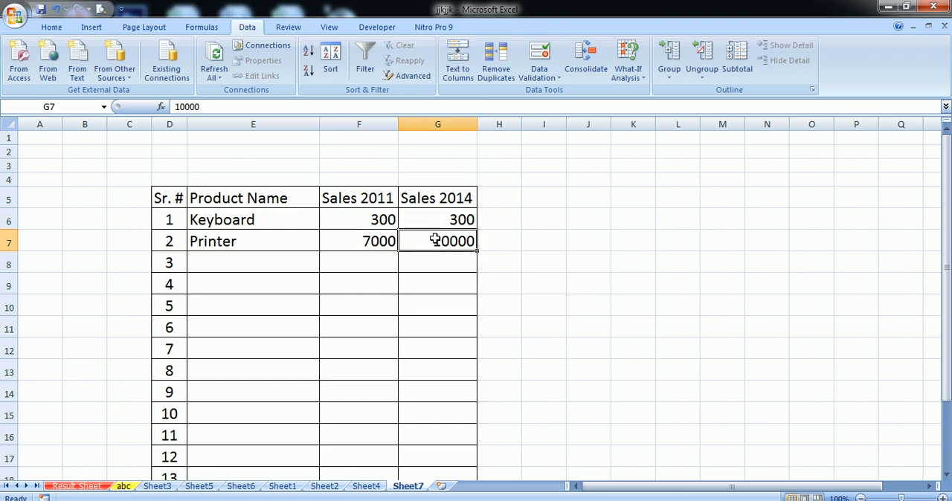
{"action": "left_click", "coordinate": [553, 77]}
{"action": "left_click", "coordinate": [569, 92]}
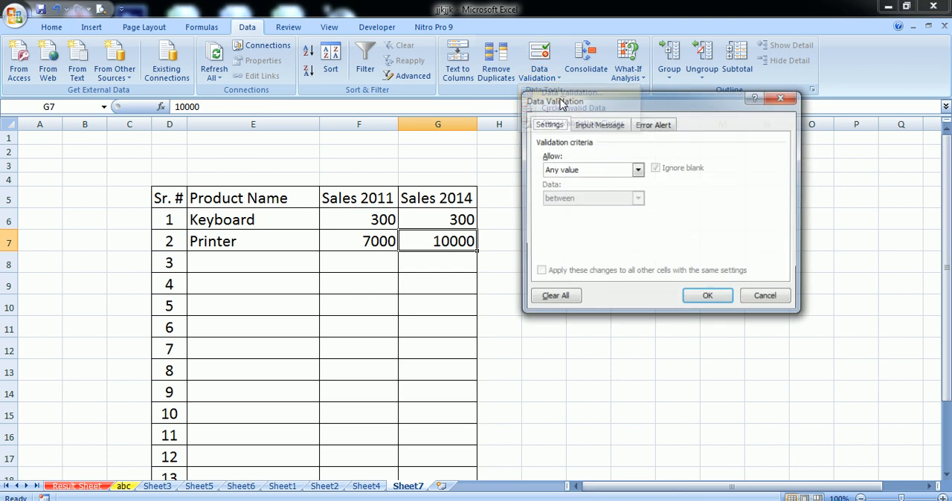
{"action": "left_click", "coordinate": [574, 170]}
{"action": "left_click", "coordinate": [577, 191]}
{"action": "left_click", "coordinate": [584, 171]}
{"action": "left_click", "coordinate": [578, 192]}
{"action": "left_click", "coordinate": [599, 198]}
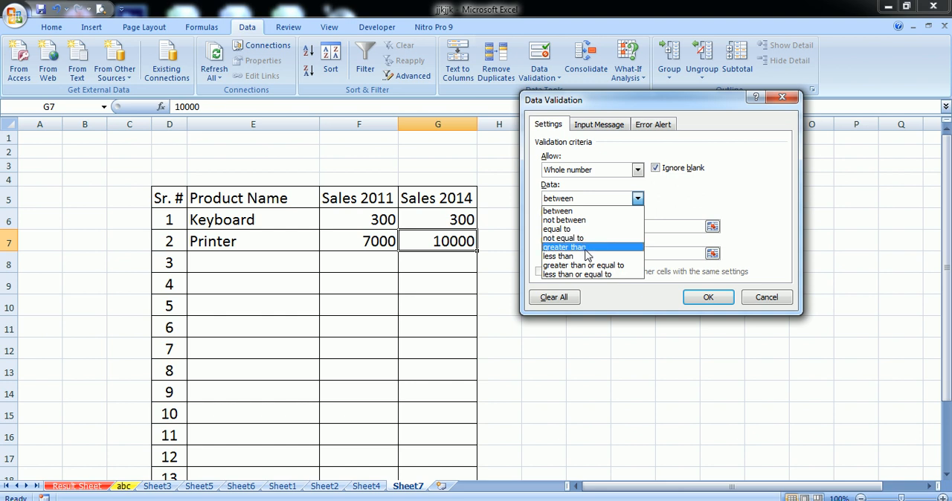
{"action": "left_click", "coordinate": [586, 250]}
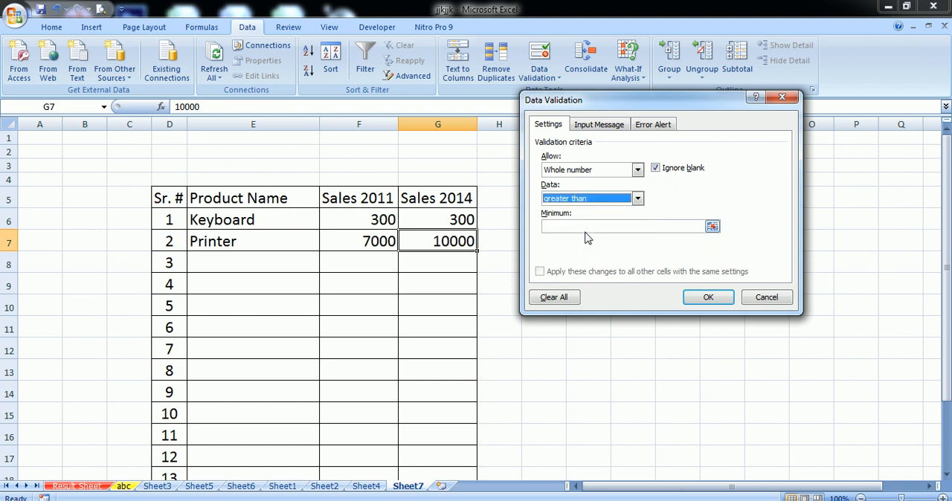
- Set the rule's minimum to 50 and apply the validation to cell G7
{"action": "left_click", "coordinate": [586, 226]}
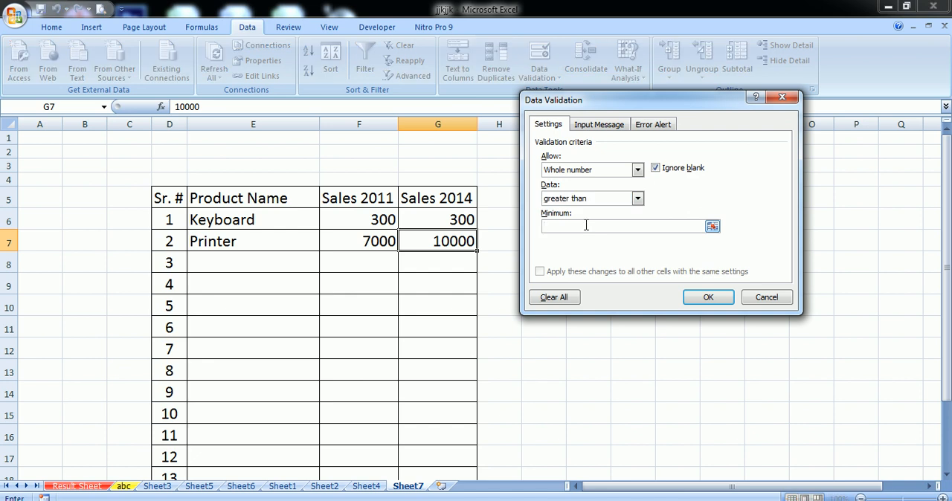
{"action": "type", "text": "10000"}
{"action": "key", "text": "BackSpace"}
{"action": "key", "text": "BackSpace"}
{"action": "key", "text": "BackSpace"}
{"action": "key", "text": "BackSpace"}
{"action": "key", "text": "BackSpace"}
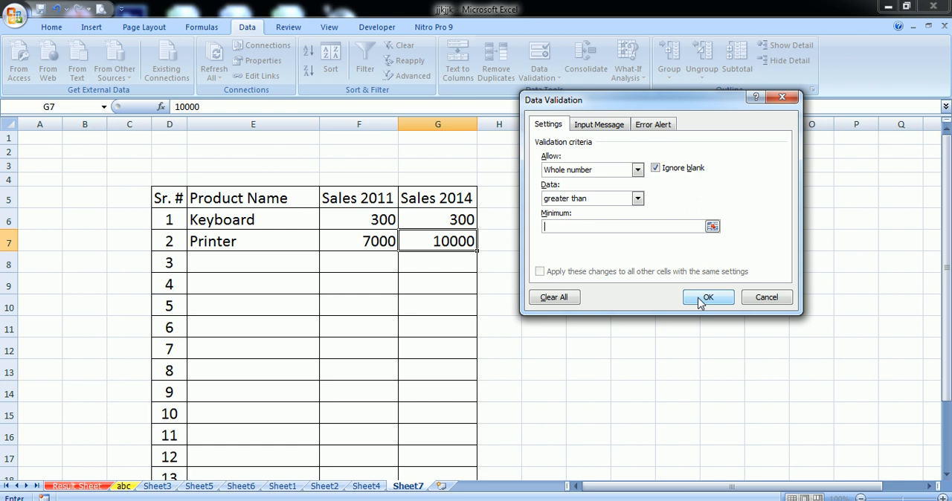
{"action": "type", "text": "50"}
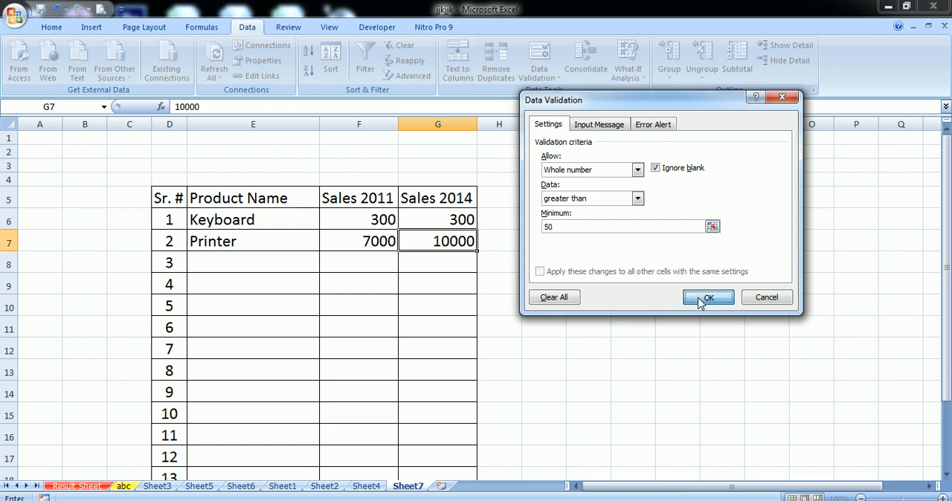
{"action": "left_click", "coordinate": [706, 297]}
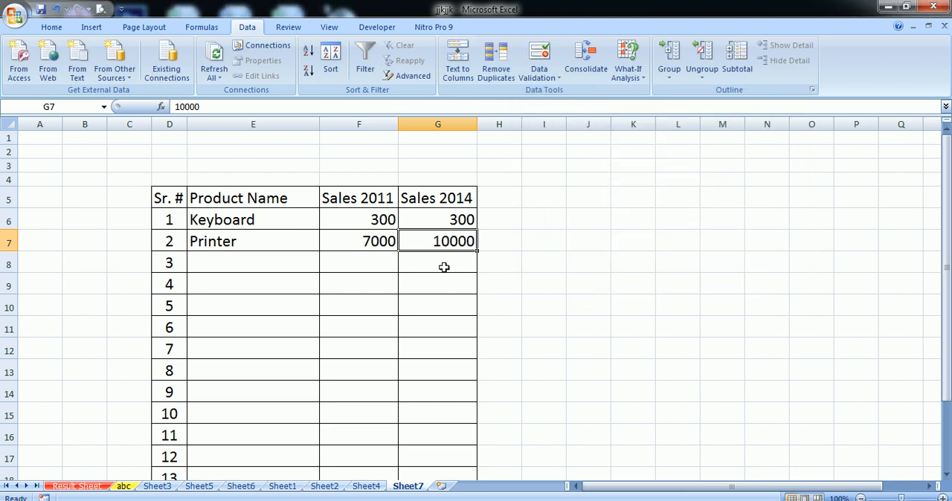
- Clear cell G7 and try entering 49 and 50 against the greater-than rule, cancelling each entry
{"action": "key", "text": "Delete"}
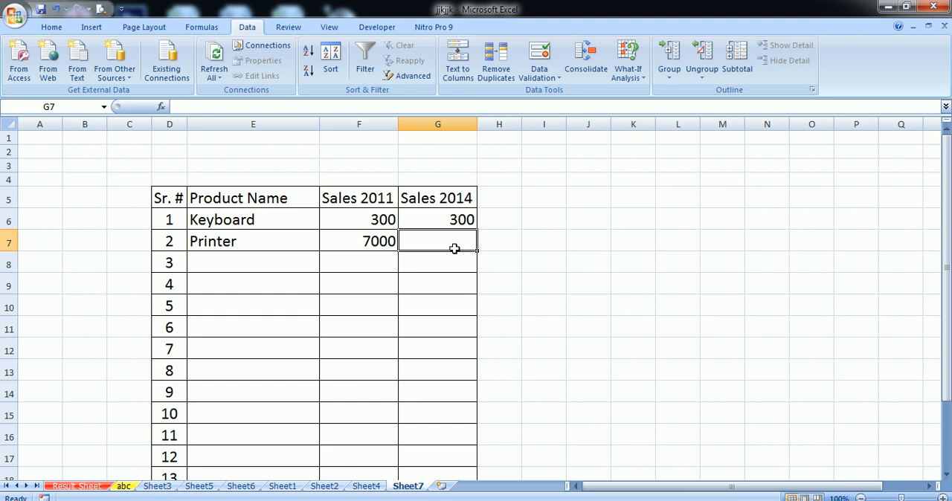
{"action": "type", "text": "49"}
{"action": "key", "text": "Return"}
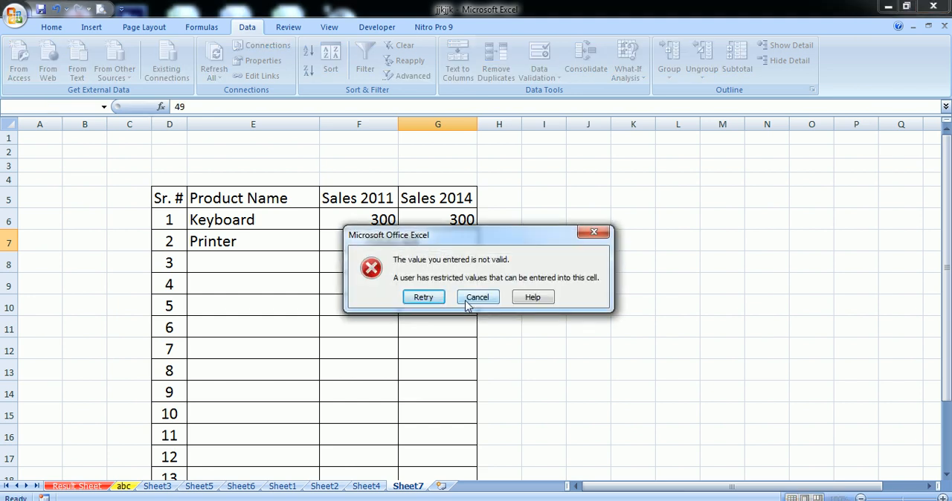
{"action": "left_click", "coordinate": [476, 297]}
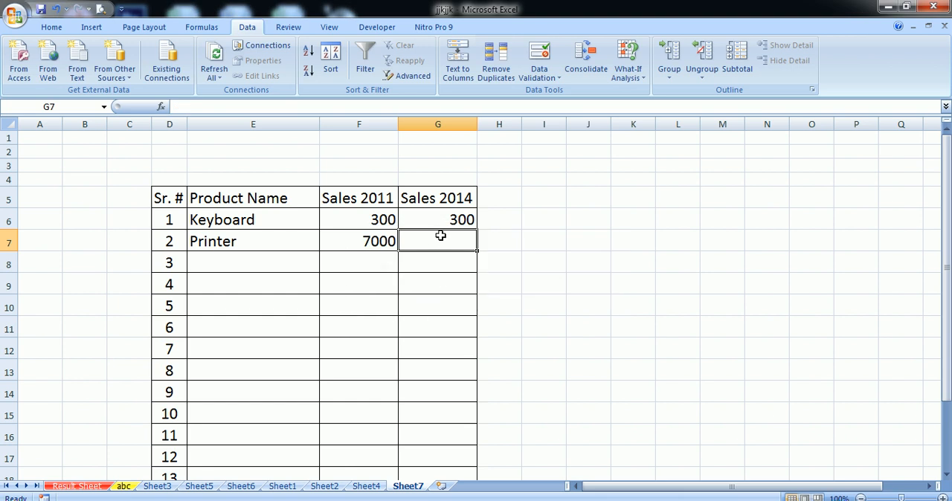
{"action": "type", "text": "50"}
{"action": "key", "text": "Return"}
{"action": "left_click", "coordinate": [470, 299]}
- Test the greater-than rule in cell G7 by entering 51
{"action": "type", "text": "5"}
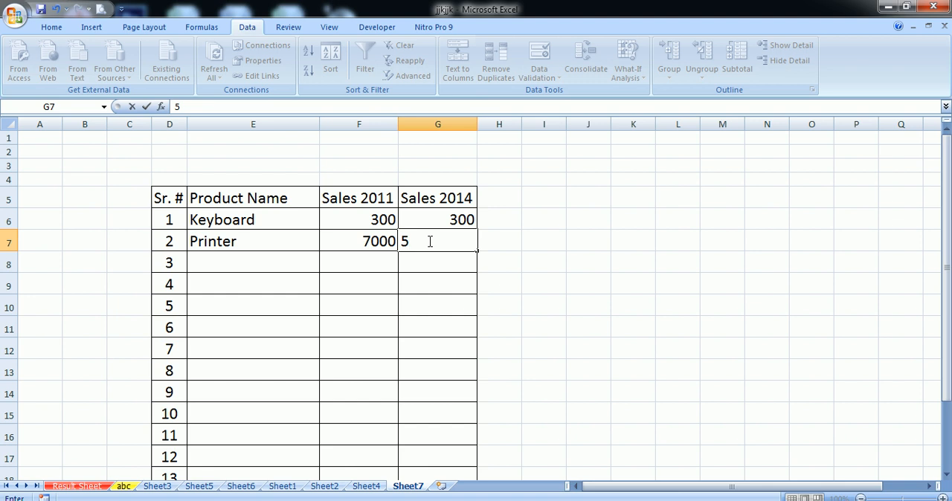
{"action": "type", "text": "1"}
{"action": "left_click", "coordinate": [433, 298]}
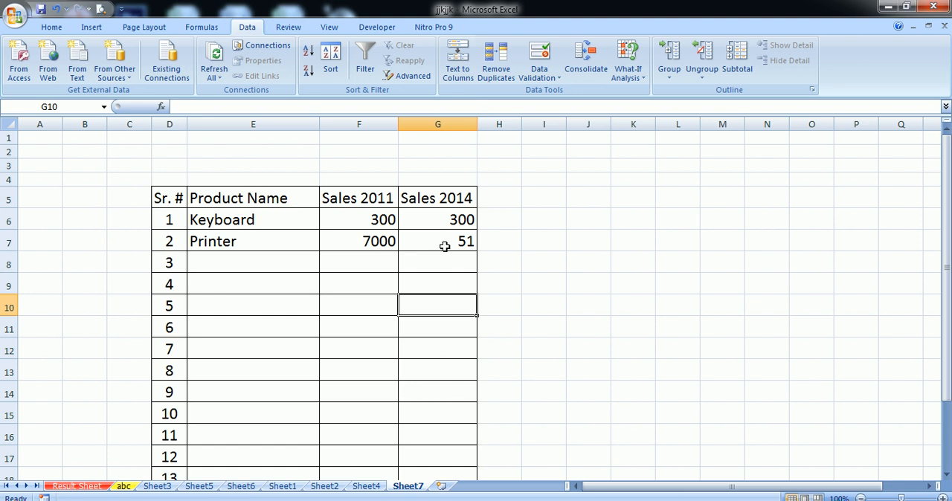
- Change the data validation condition of cell G7 to greater than or equal to, with the same minimum
{"action": "left_click", "coordinate": [442, 249]}
{"action": "left_click", "coordinate": [543, 80]}
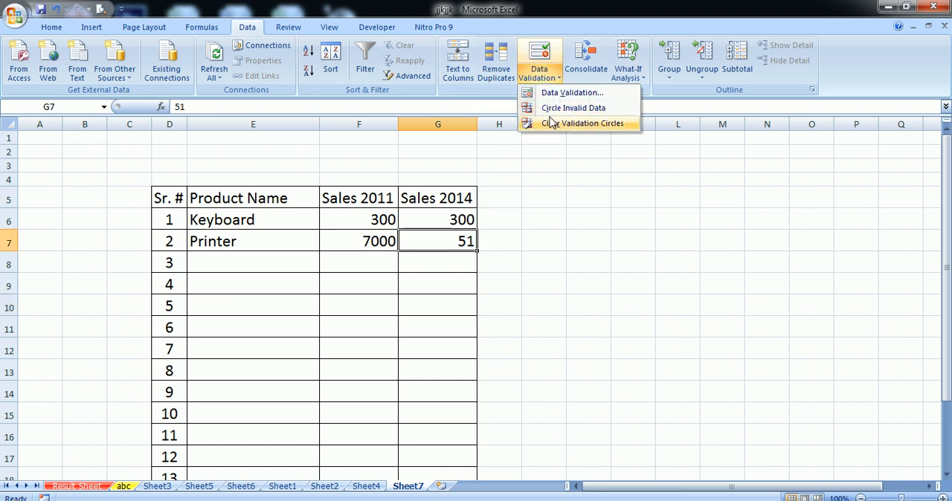
{"action": "left_click", "coordinate": [560, 96]}
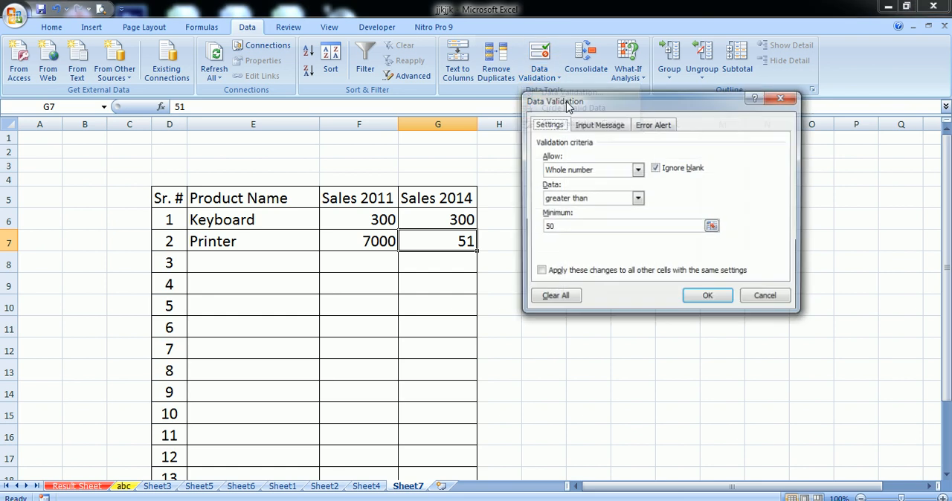
{"action": "left_click", "coordinate": [601, 199]}
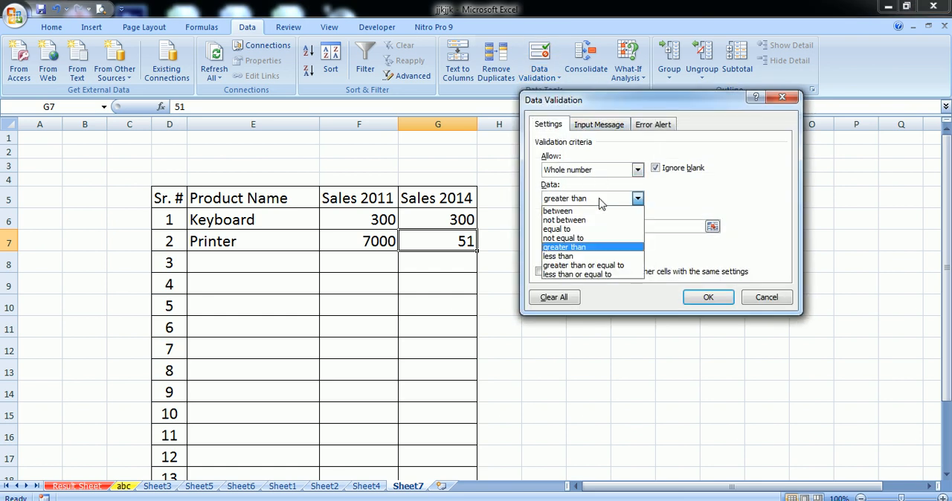
{"action": "left_click", "coordinate": [586, 266]}
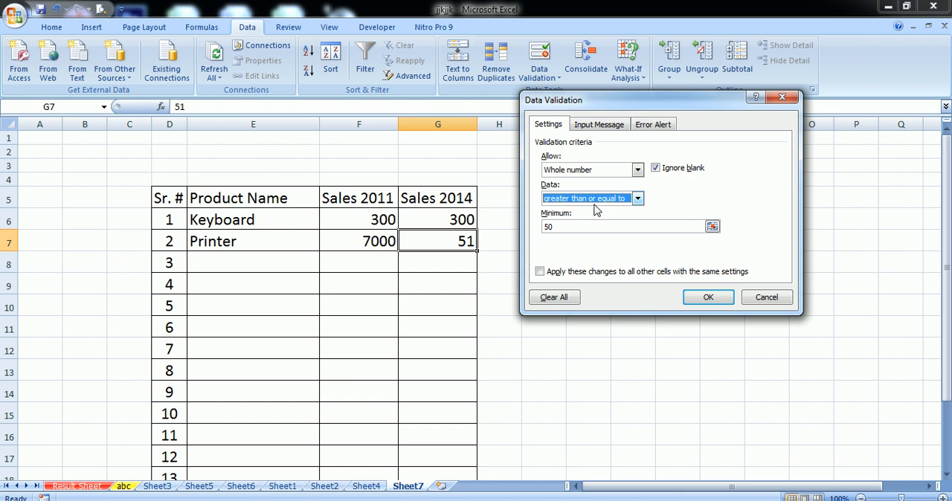
{"action": "left_click", "coordinate": [705, 299]}
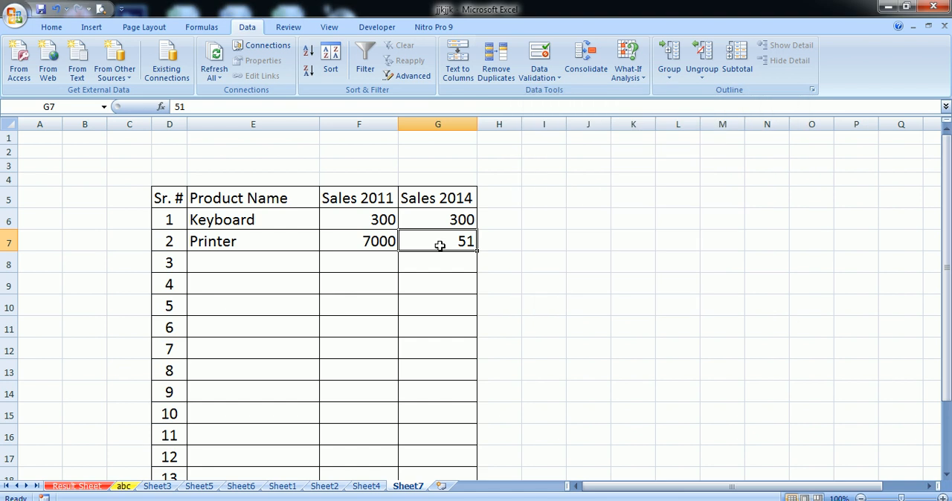
- Test the greater-than-or-equal rule in cell G7 by entering 50 and replacing it with 57
{"action": "type", "text": "50"}
{"action": "left_click", "coordinate": [461, 310]}
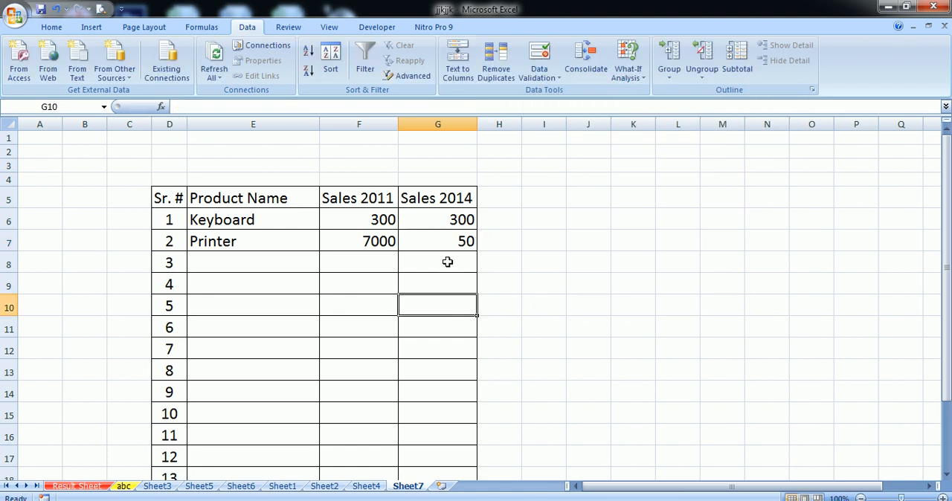
{"action": "left_click", "coordinate": [440, 239]}
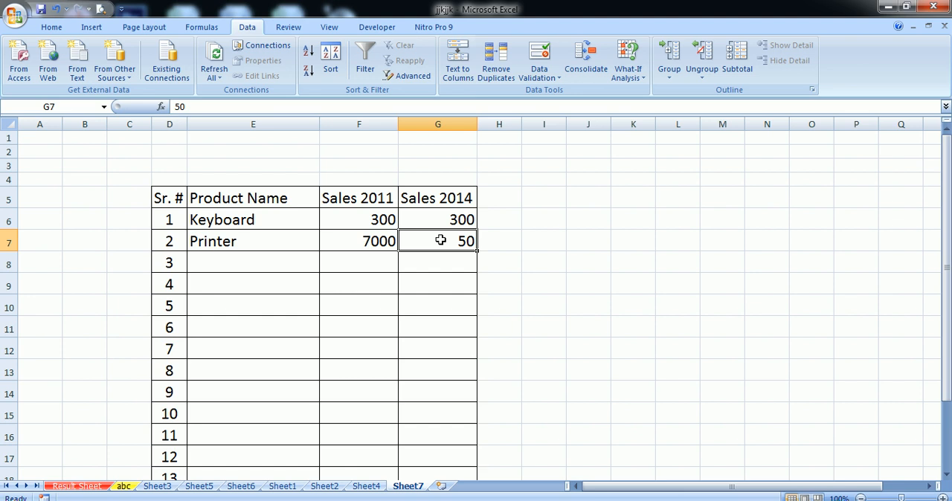
{"action": "type", "text": "57"}
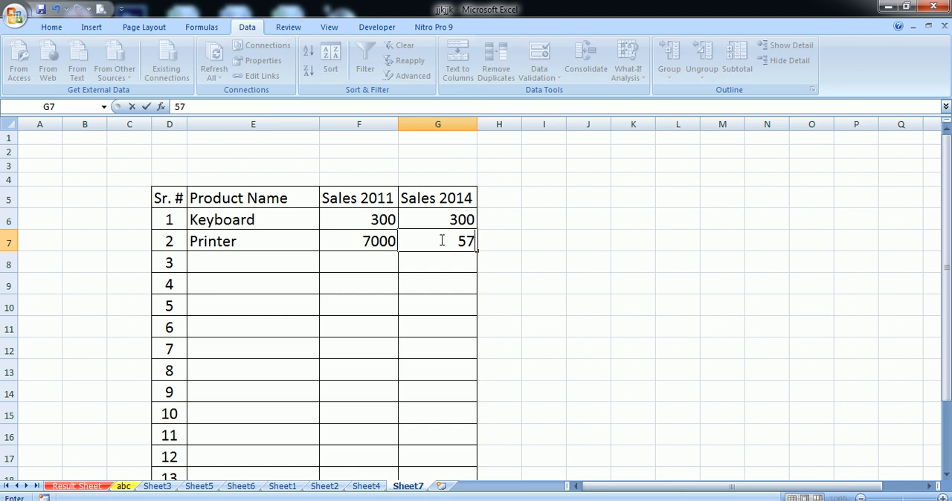
{"action": "left_click", "coordinate": [451, 298]}
- Try replacing the value in cell G7 with 49, cancelling the entry
{"action": "left_click", "coordinate": [450, 241]}
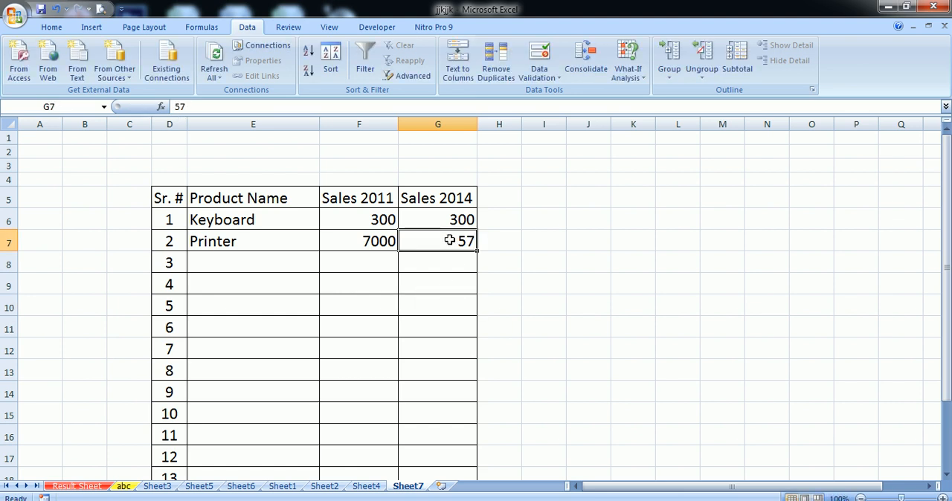
{"action": "type", "text": "49"}
{"action": "left_click", "coordinate": [446, 297]}
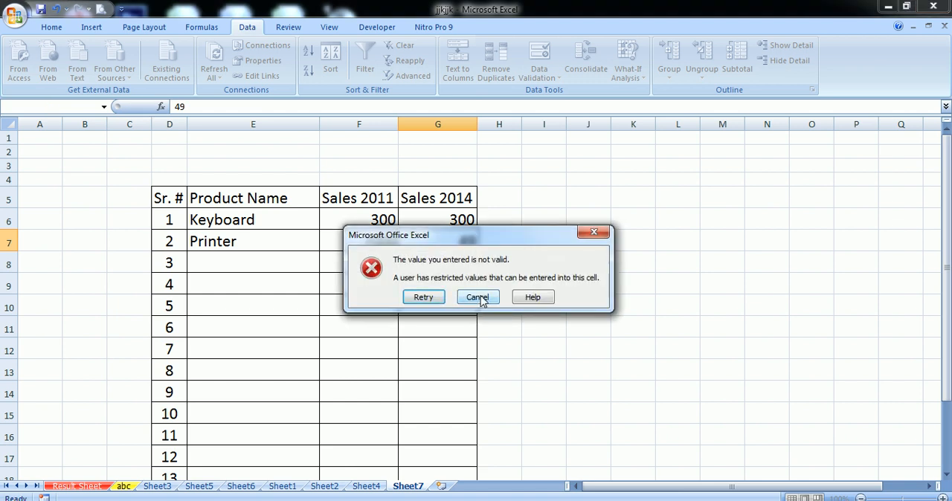
{"action": "left_click", "coordinate": [482, 297]}
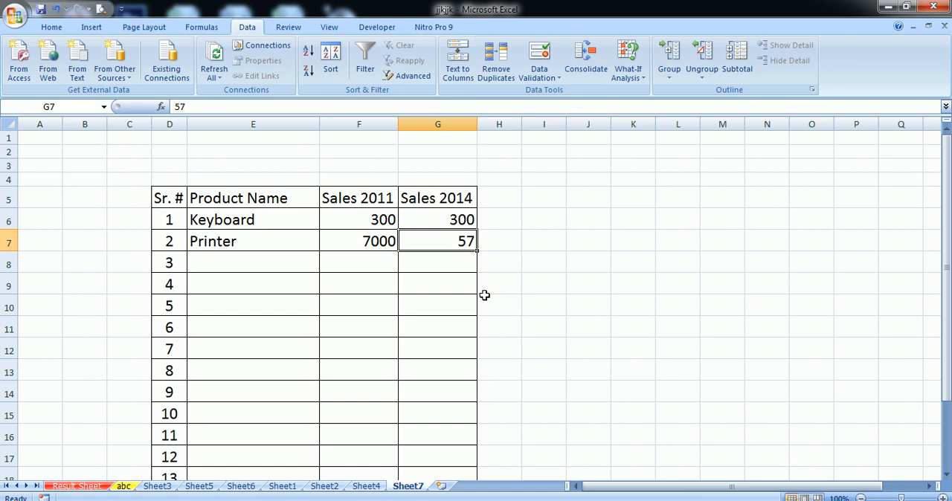
- Edit the value in cell G7 to 50 and again to 55 to recheck the greater-than-or-equal rule
{"action": "double_click", "coordinate": [436, 240]}
{"action": "key", "text": "BackSpace"}
{"action": "type", "text": "0"}
{"action": "left_click", "coordinate": [459, 288]}
{"action": "left_click", "coordinate": [436, 239]}
{"action": "double_click", "coordinate": [436, 240]}
{"action": "key", "text": "BackSpace"}
{"action": "type", "text": "5"}
{"action": "left_click", "coordinate": [437, 281]}
- Try editing the value in cell G7 to 49 once more, cancelling the rejected entry
{"action": "left_click", "coordinate": [452, 238]}
{"action": "double_click", "coordinate": [452, 238]}
{"action": "key", "text": "BackSpace"}
{"action": "key", "text": "BackSpace"}
{"action": "type", "text": "49"}
{"action": "left_click", "coordinate": [456, 276]}
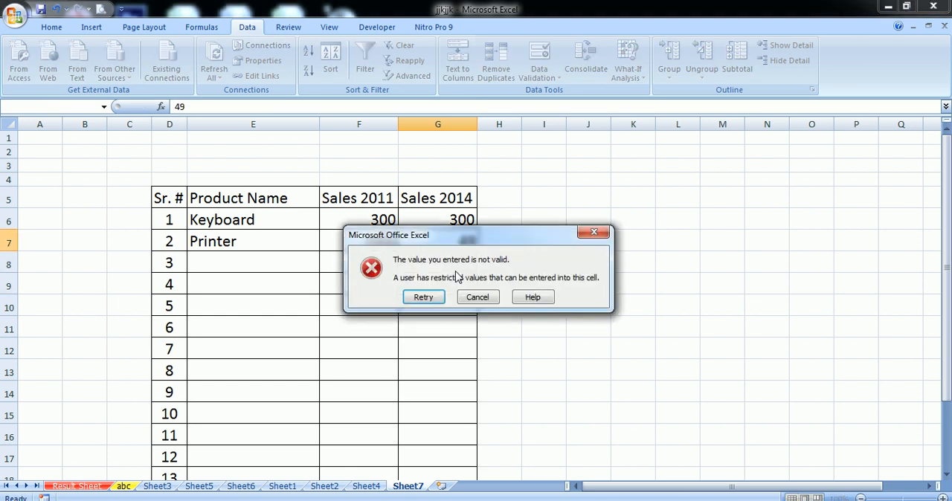
{"action": "left_click", "coordinate": [474, 297]}
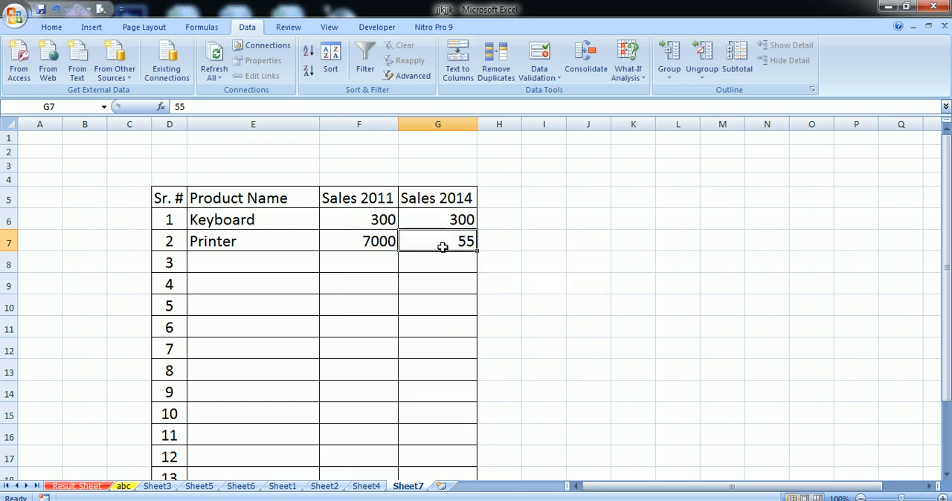
- Review the comparison conditions offered in cell G7's data validation settings, including less than or equal to, without changing the rule
{"action": "left_click", "coordinate": [541, 75]}
{"action": "left_click", "coordinate": [554, 93]}
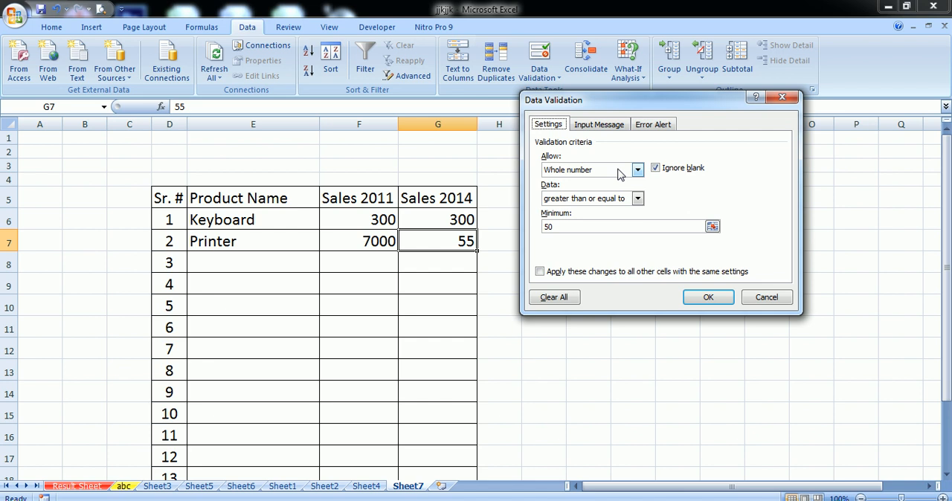
{"action": "left_click", "coordinate": [621, 201]}
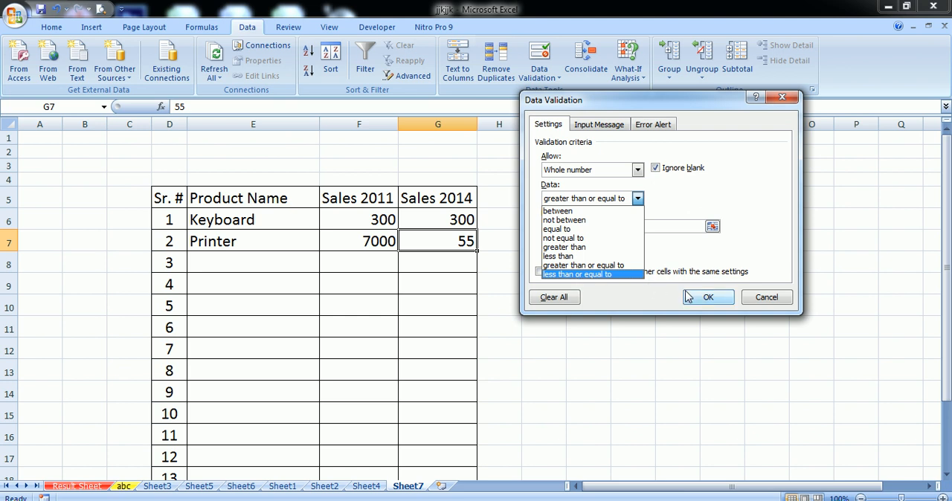
{"action": "left_click", "coordinate": [759, 302]}
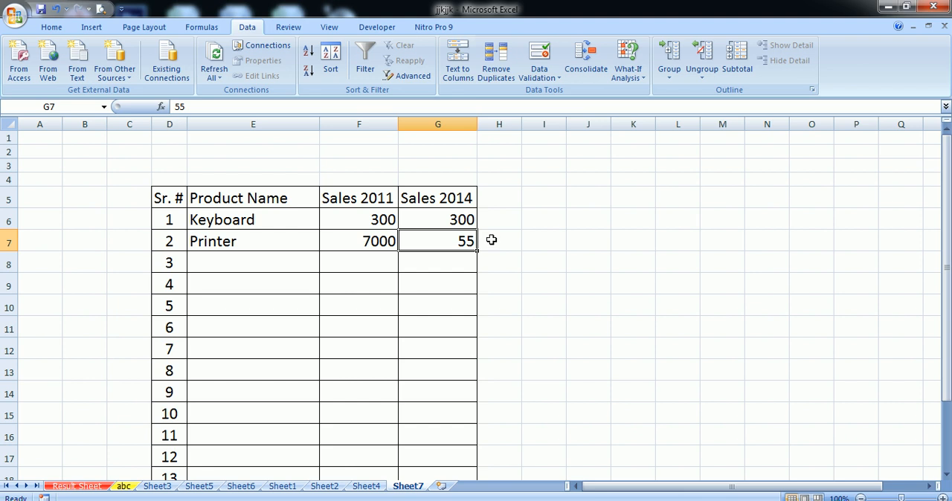
- Add a Date column heading in cell H5, beside Sales 2014
{"action": "left_click", "coordinate": [491, 199]}
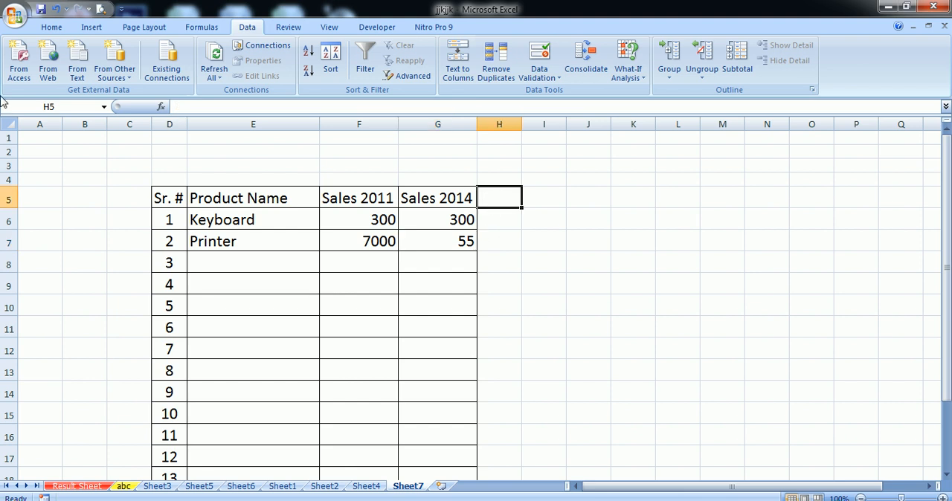
{"action": "type", "text": "Dt"}
{"action": "key", "text": "BackSpace"}
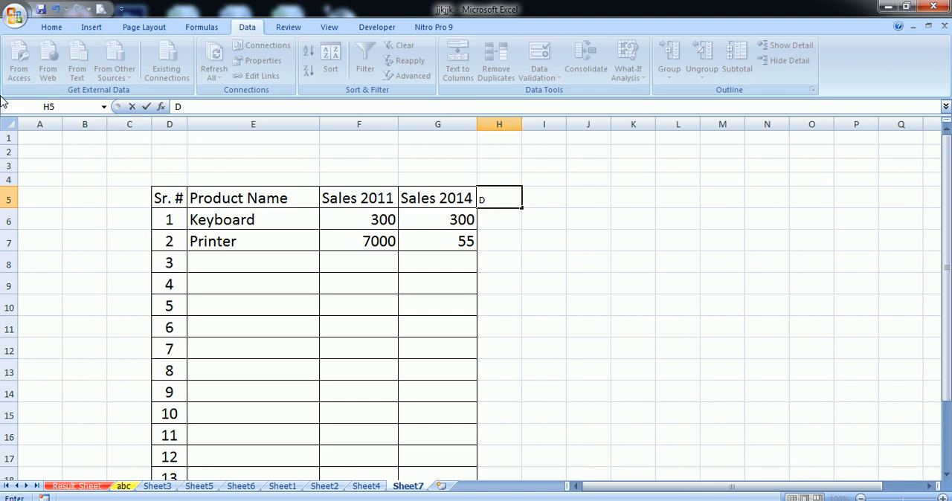
{"action": "type", "text": "ate"}
{"action": "left_click", "coordinate": [499, 257]}
- Apply all borders to the Date column cells H5:H16 and increase their font size to 22
{"action": "left_click_drag", "start_coordinate": [502, 197], "coordinate": [488, 426]}
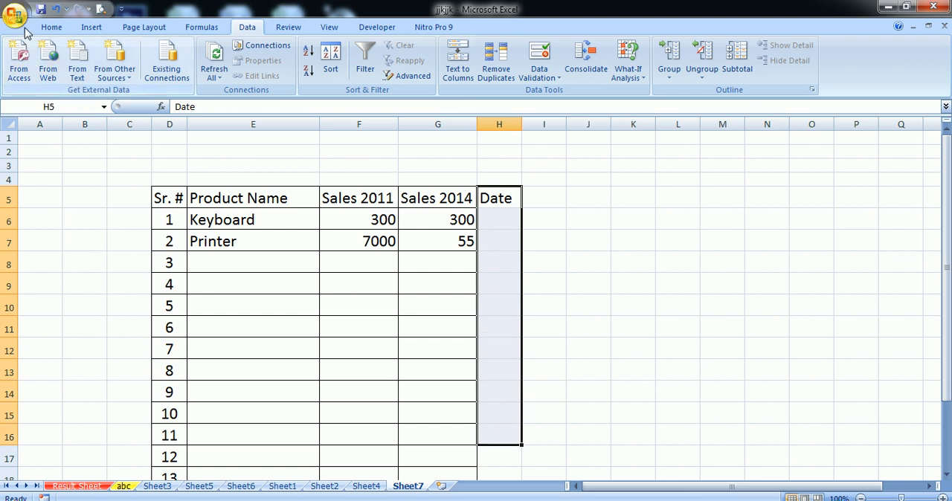
{"action": "left_click", "coordinate": [52, 27]}
{"action": "left_click", "coordinate": [190, 71]}
{"action": "left_click", "coordinate": [219, 182]}
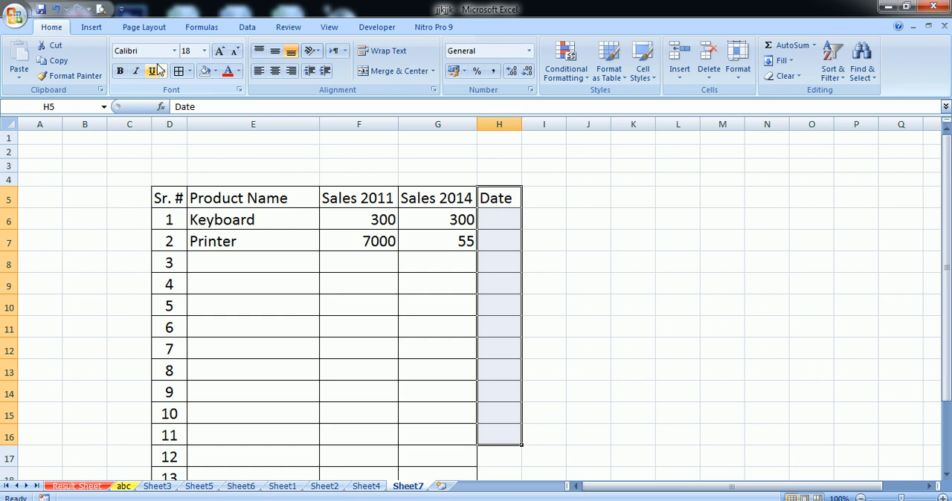
{"action": "left_click", "coordinate": [219, 51]}
{"action": "left_click", "coordinate": [219, 51]}
- Widen column H to more than double its width for the dates
{"action": "left_click_drag", "start_coordinate": [519, 122], "coordinate": [582, 126]}
{"action": "left_click", "coordinate": [492, 227]}
{"action": "left_click", "coordinate": [525, 125]}
- Configure data validation for cell H6 to allow a Date with the equal to condition
{"action": "left_click", "coordinate": [506, 230]}
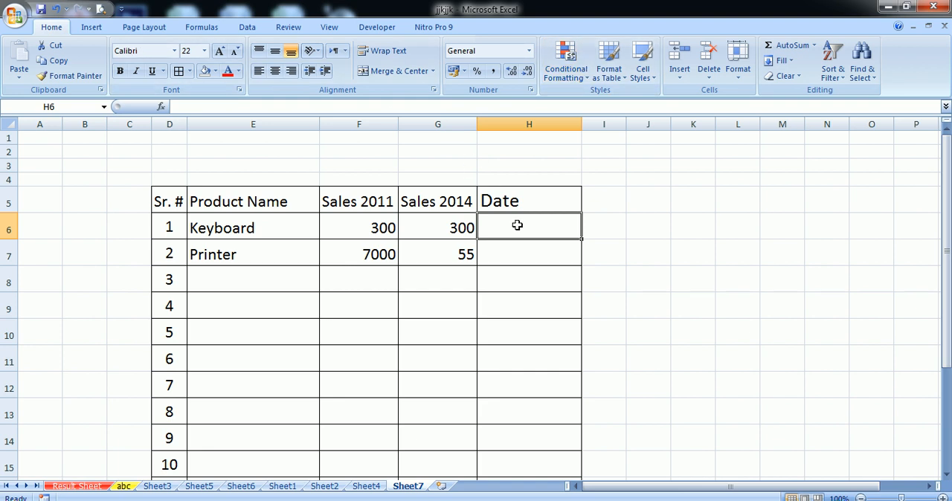
{"action": "left_click", "coordinate": [245, 28]}
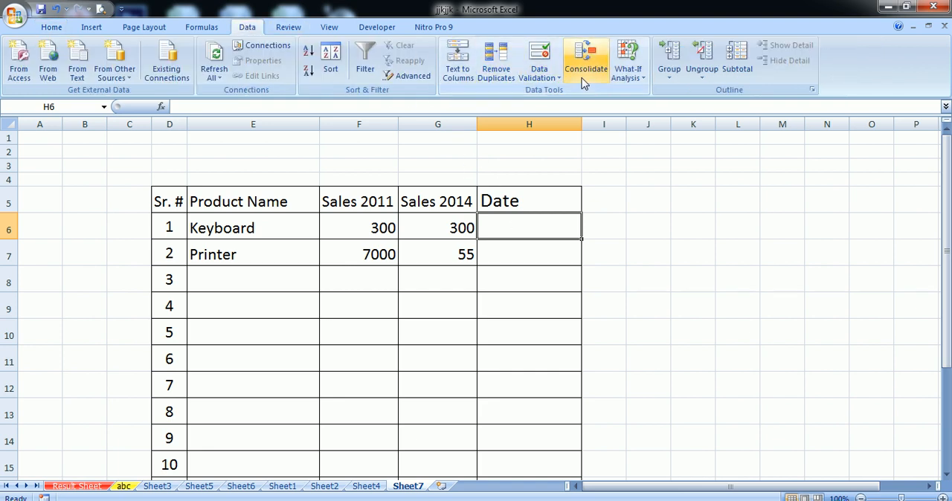
{"action": "left_click", "coordinate": [537, 81]}
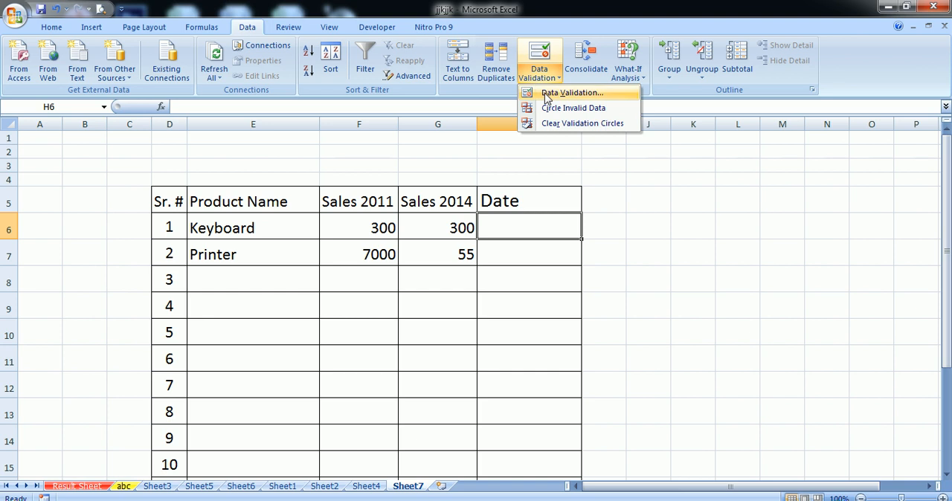
{"action": "left_click", "coordinate": [548, 93]}
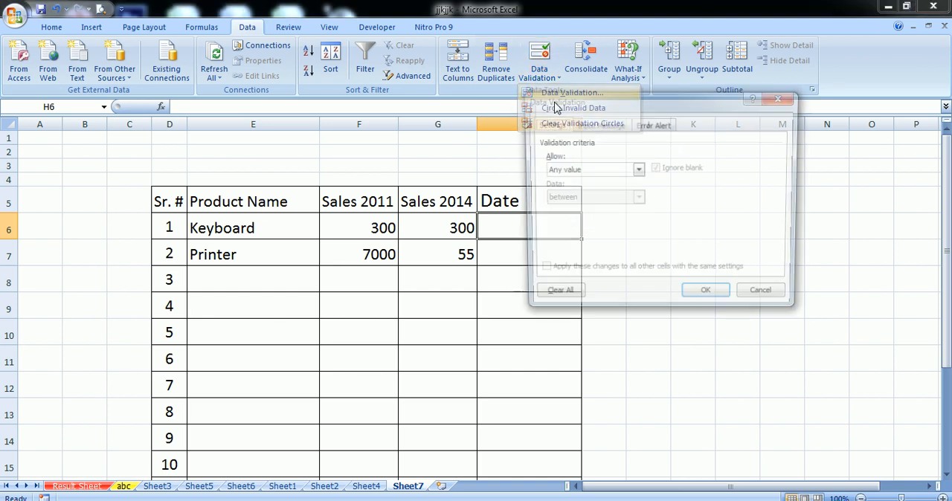
{"action": "left_click", "coordinate": [571, 173]}
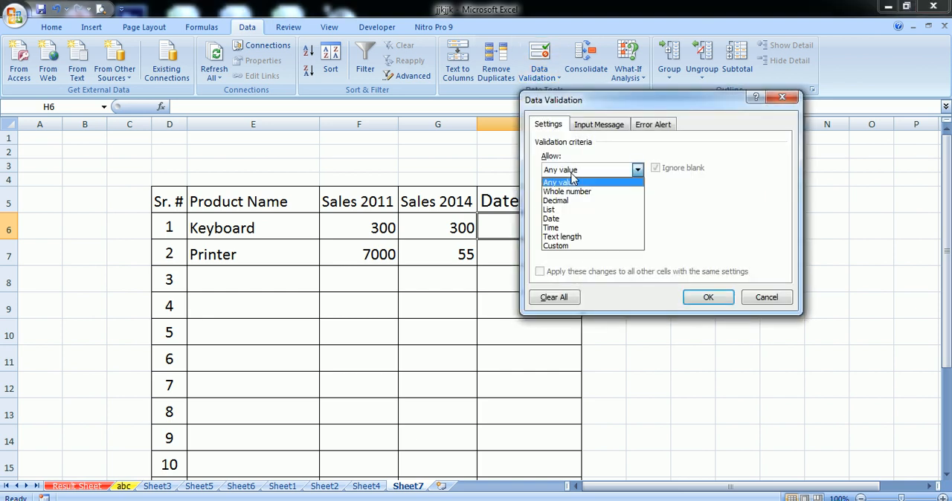
{"action": "left_click", "coordinate": [578, 219]}
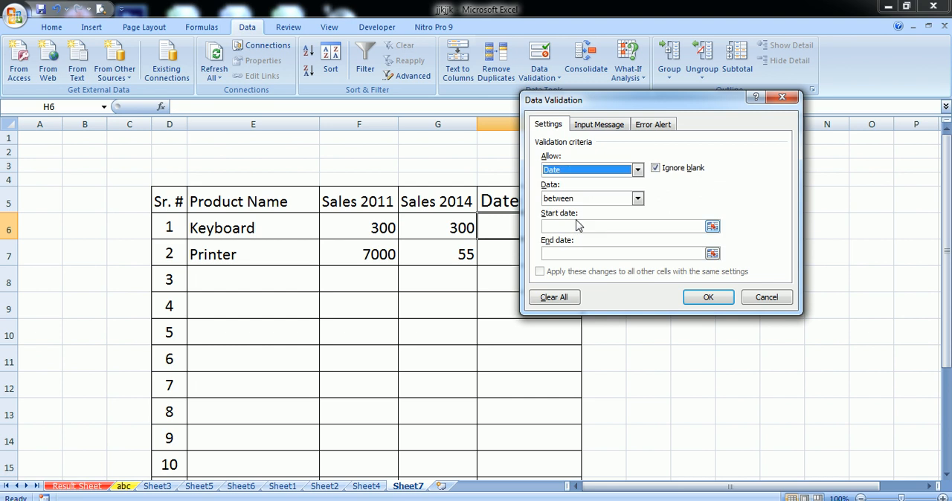
{"action": "left_click", "coordinate": [584, 200]}
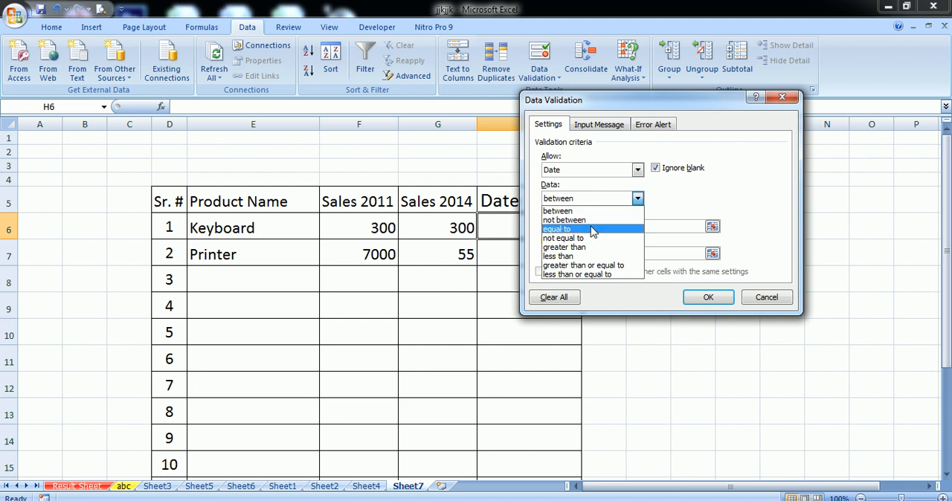
{"action": "left_click", "coordinate": [592, 229]}
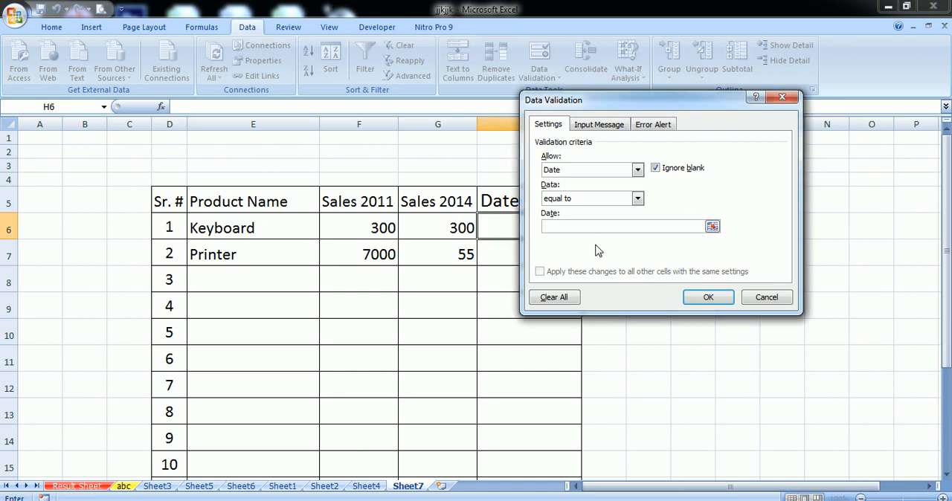
- Try to apply 28-10-2018 as the required date in H6's validation rule
{"action": "type", "text": "28-10-2018"}
{"action": "left_click", "coordinate": [708, 297]}
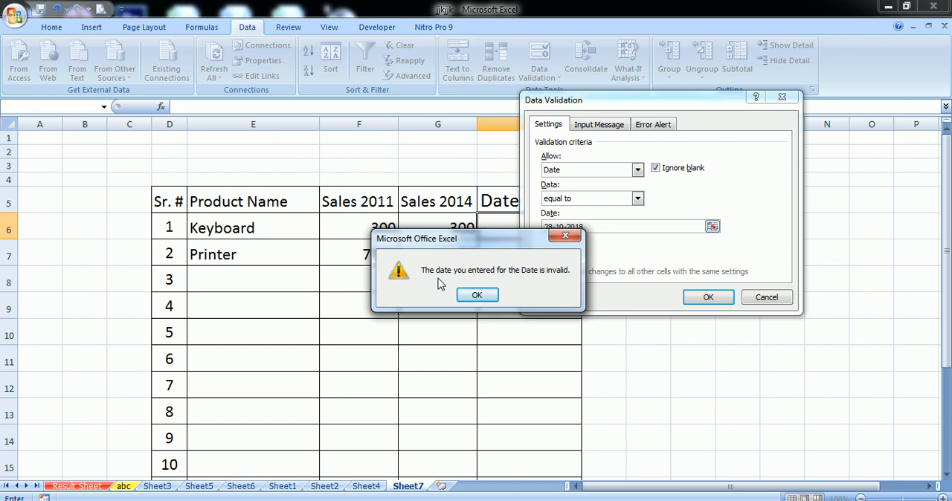
{"action": "left_click", "coordinate": [476, 295]}
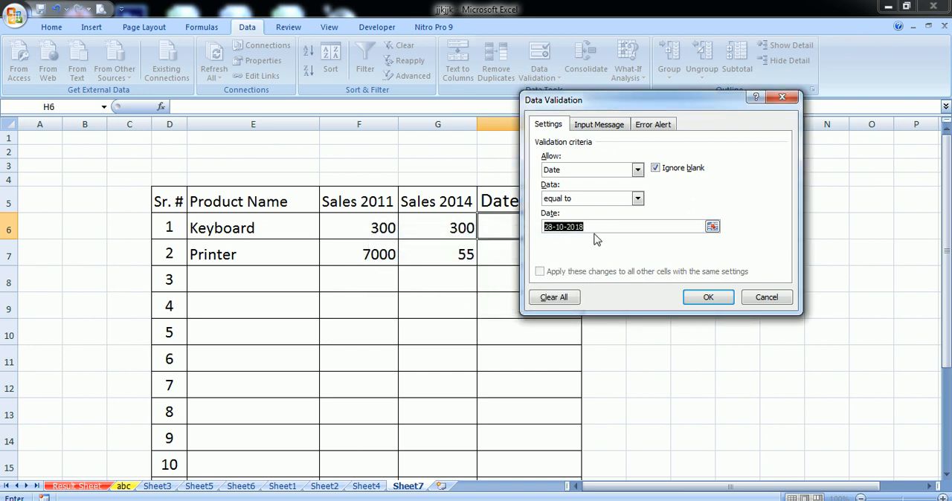
- Try to apply 30-10-2018 as the required date in H6's validation rule
{"action": "key", "text": "BackSpace"}
{"action": "type", "text": "30-10-2018"}
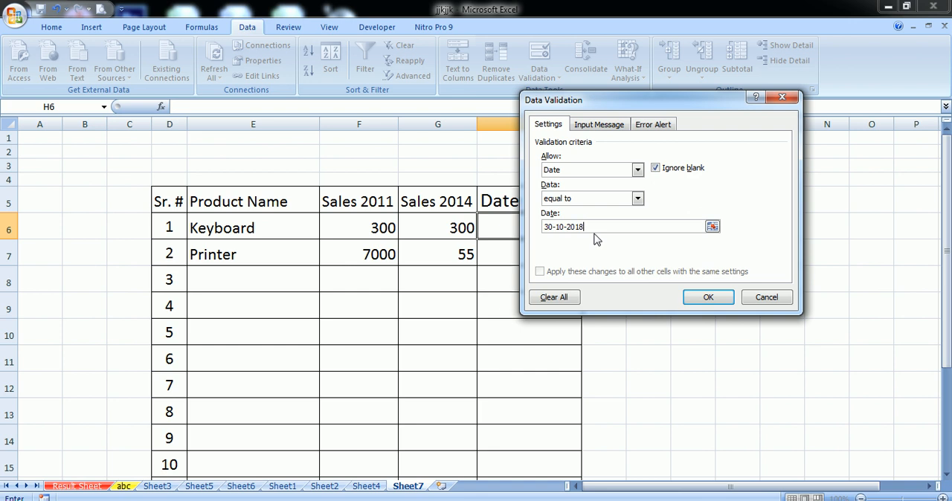
{"action": "left_click", "coordinate": [690, 298]}
{"action": "left_click", "coordinate": [477, 295]}
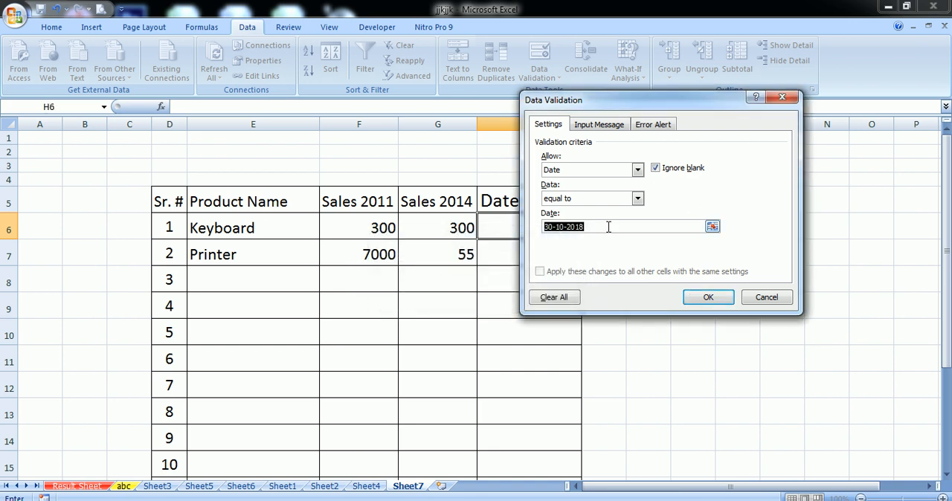
- Set the required date in H6's validation rule to 10-07-2018 and apply the rule
{"action": "key", "text": "BackSpace"}
{"action": "type", "text": "10-07-2018"}
{"action": "left_click", "coordinate": [704, 297]}
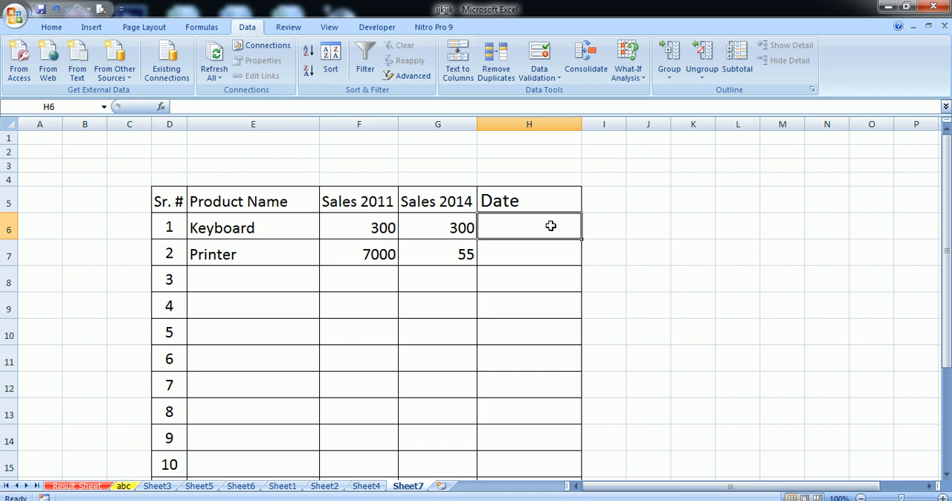
- Test the date rule with a valid entry by entering 10-07-2018 in cell H6
{"action": "type", "text": "10-07-2018"}
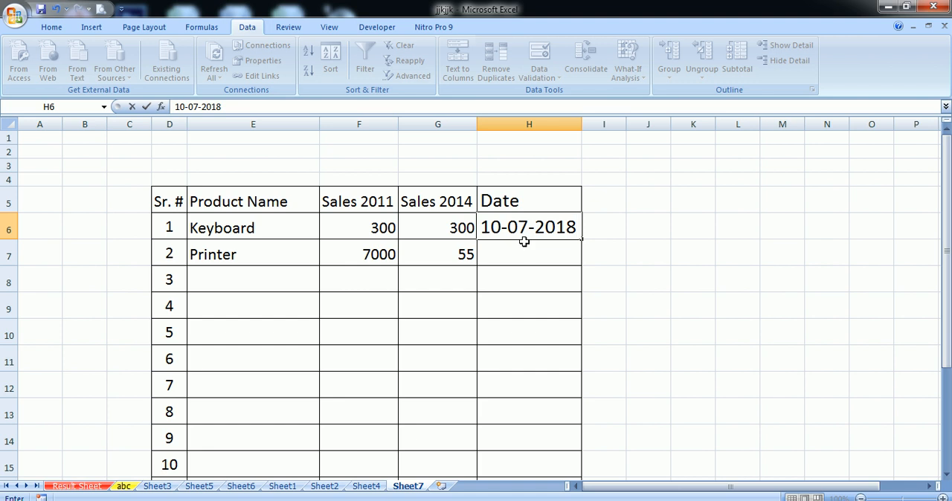
{"action": "key", "text": "Return"}
- Try the non-matching date 10-10-2018 in cell H6, then cancel the entry
{"action": "left_click", "coordinate": [523, 232]}
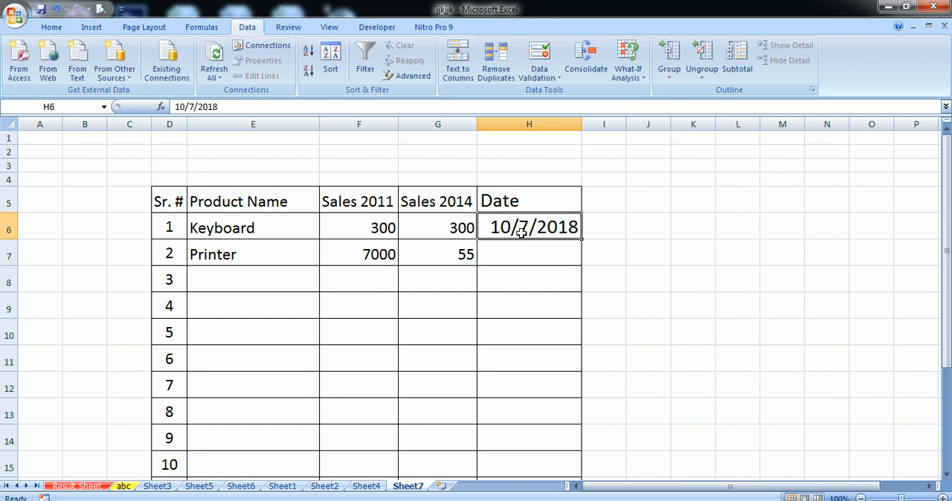
{"action": "type", "text": "10-"}
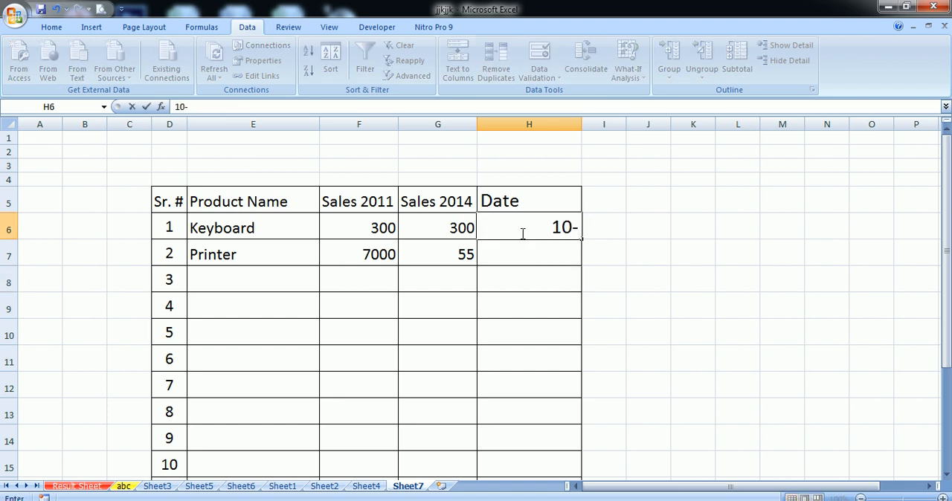
{"action": "type", "text": "10-2018"}
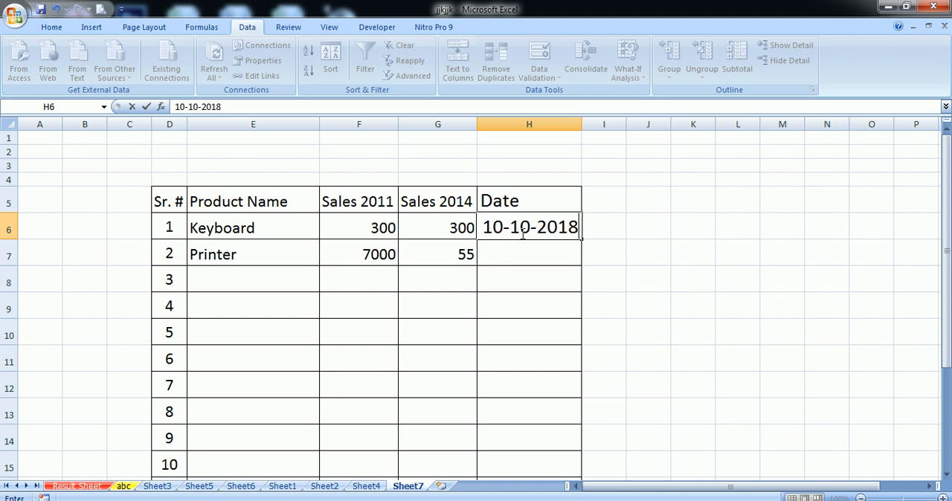
{"action": "key", "text": "Return"}
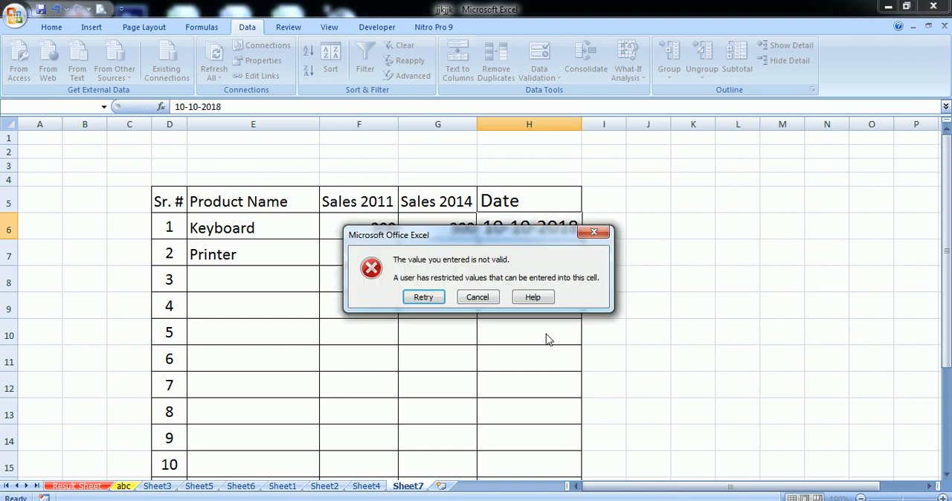
{"action": "left_click", "coordinate": [469, 299]}
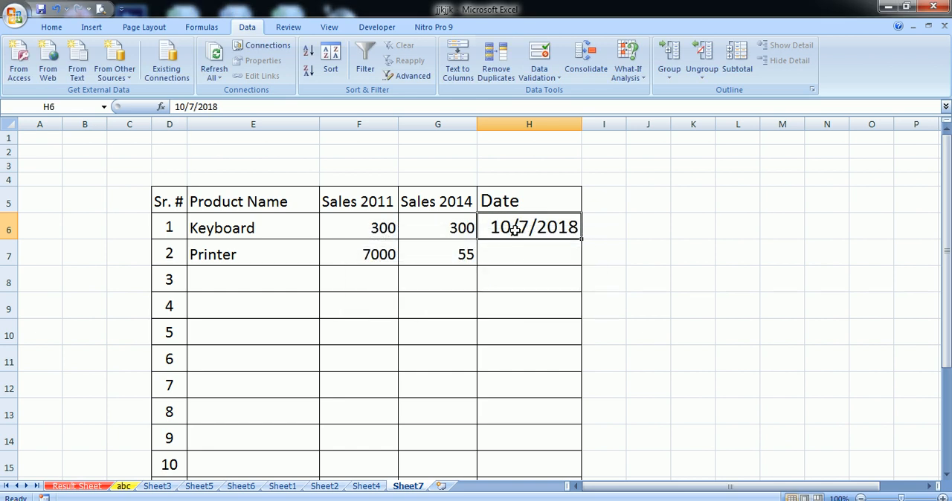
- Enter a person's full name as the input message title in cell F6's data validation settings
{"action": "left_click", "coordinate": [368, 226]}
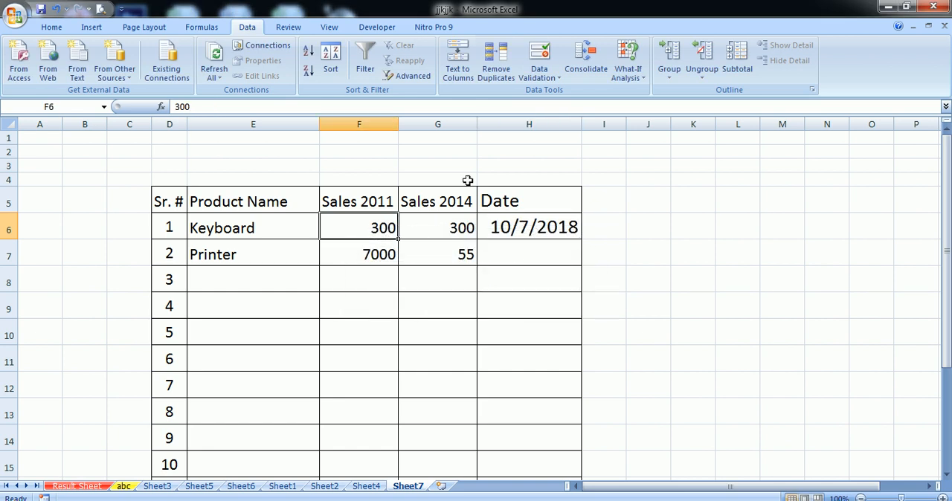
{"action": "left_click", "coordinate": [539, 75]}
{"action": "left_click", "coordinate": [548, 92]}
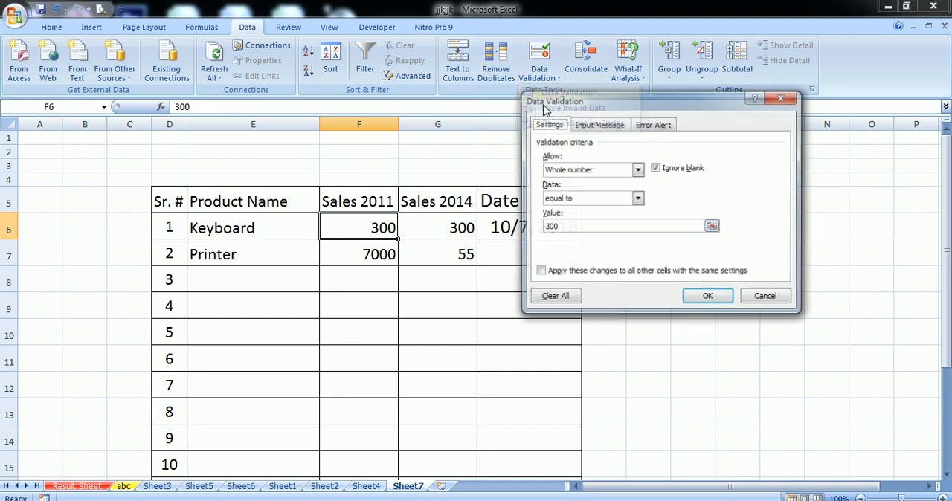
{"action": "left_click", "coordinate": [603, 126]}
{"action": "left_click", "coordinate": [593, 190]}
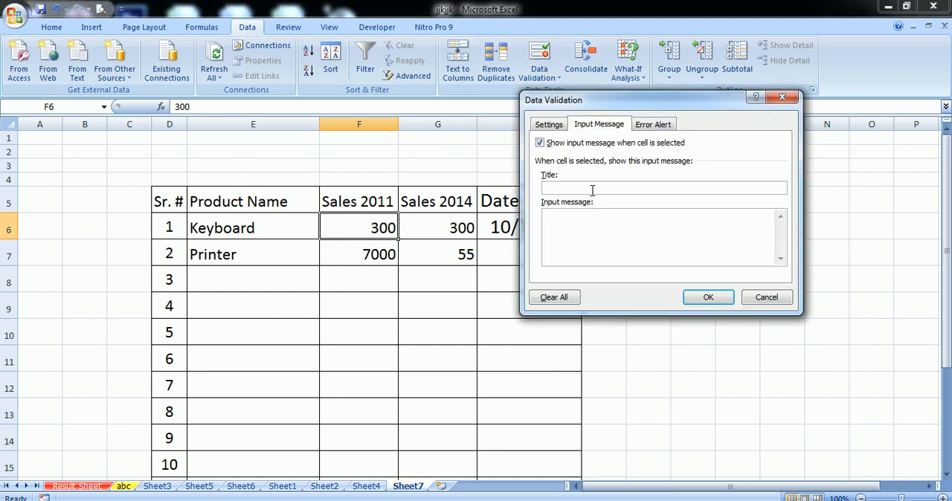
- Set the error alert style for cell F6's validation to Warning, trying the Information style along the way
{"action": "left_click", "coordinate": [652, 127]}
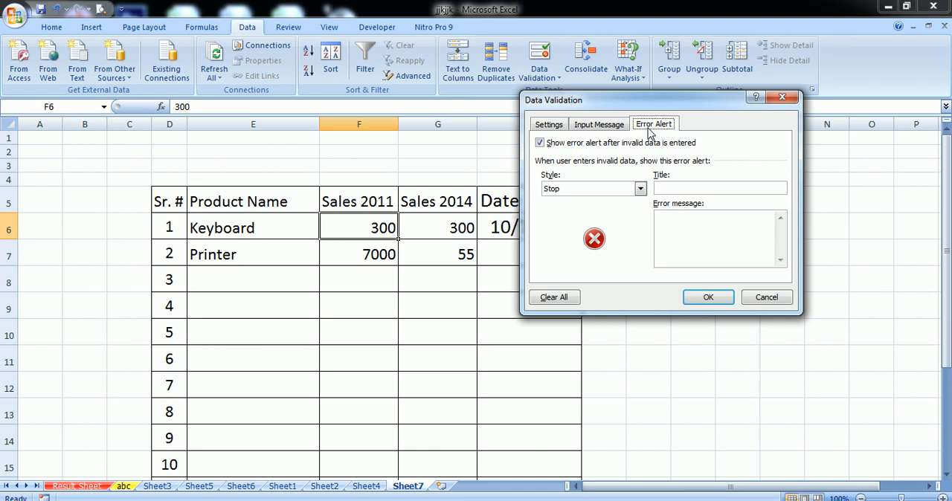
{"action": "left_click", "coordinate": [614, 128]}
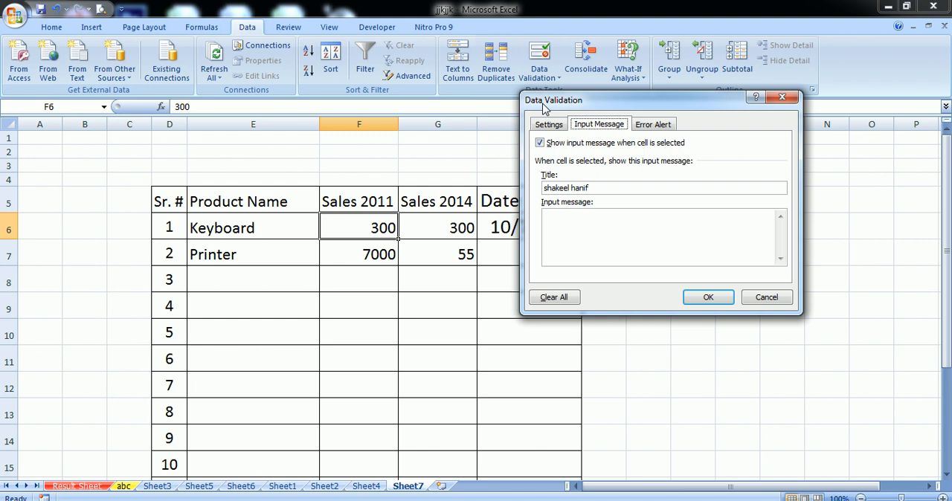
{"action": "left_click", "coordinate": [654, 125]}
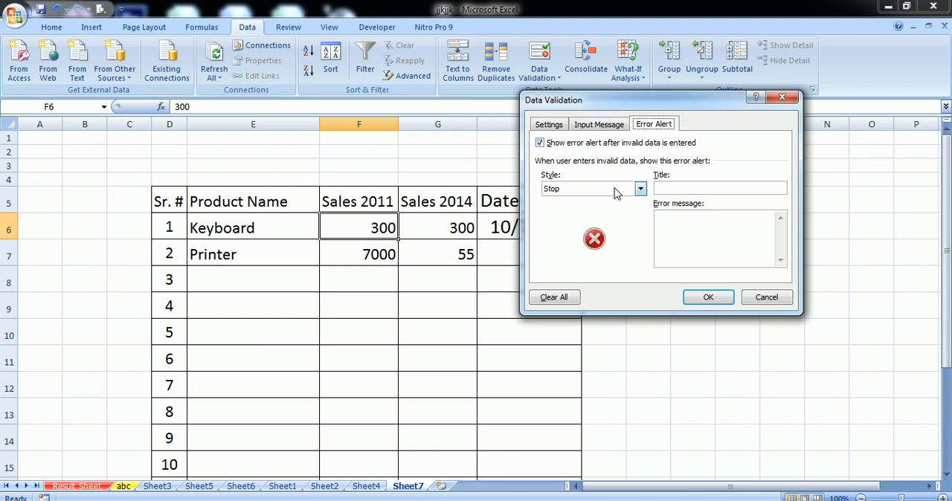
{"action": "left_click", "coordinate": [615, 190]}
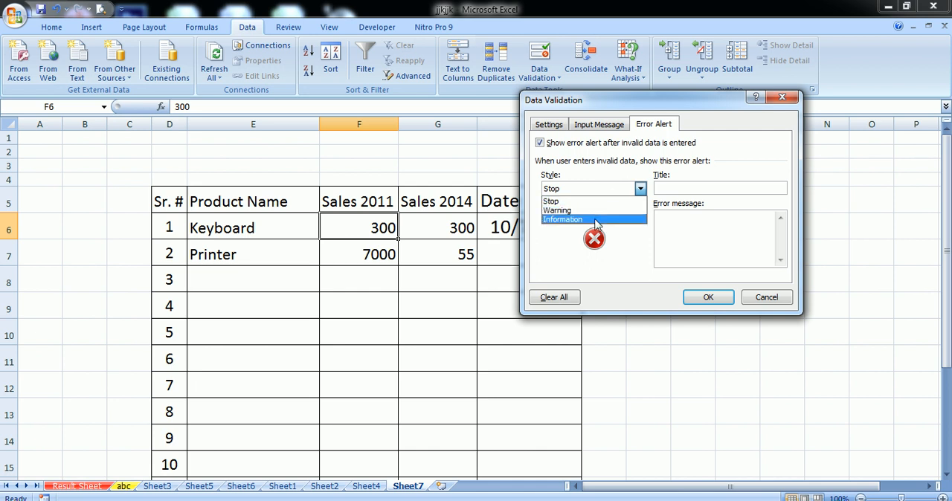
{"action": "left_click", "coordinate": [590, 212]}
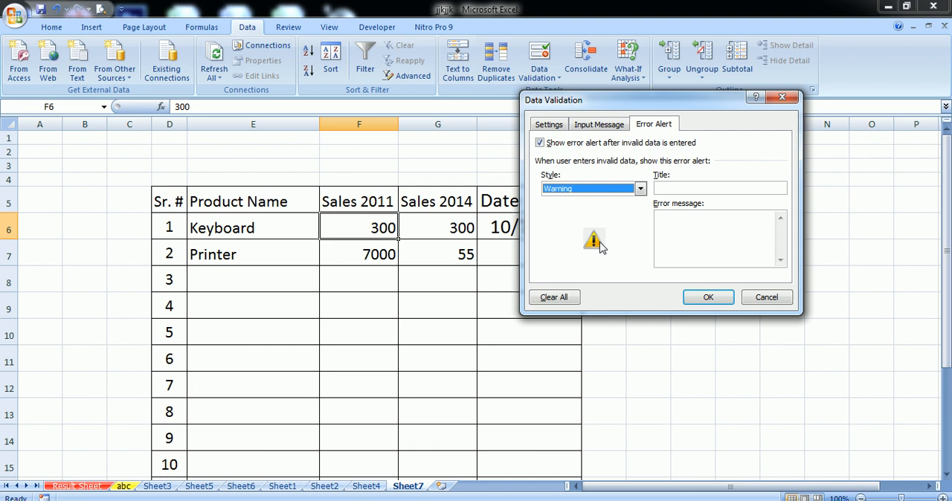
{"action": "left_click", "coordinate": [595, 189]}
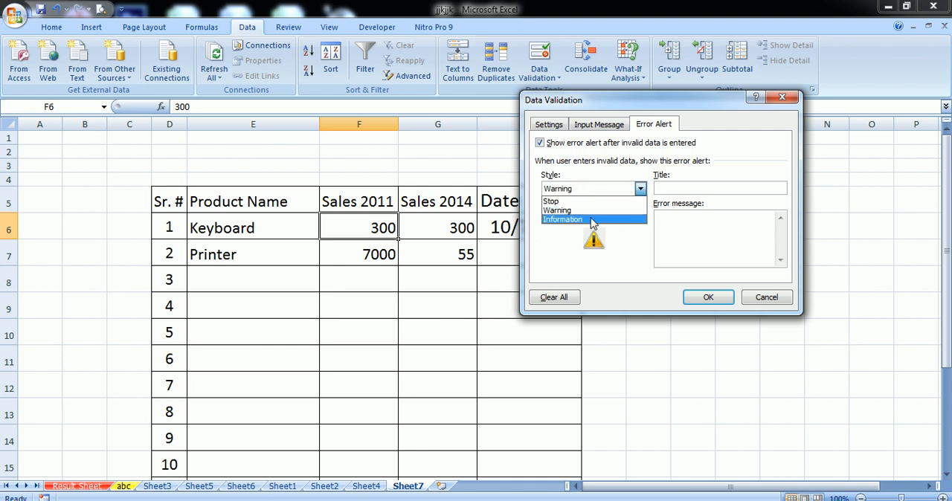
{"action": "left_click", "coordinate": [595, 220]}
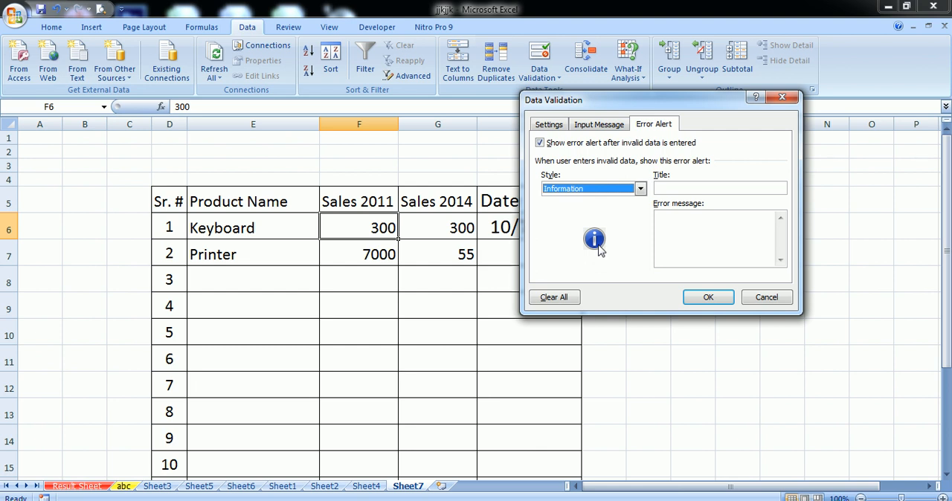
{"action": "left_click", "coordinate": [580, 189]}
{"action": "left_click", "coordinate": [574, 211]}
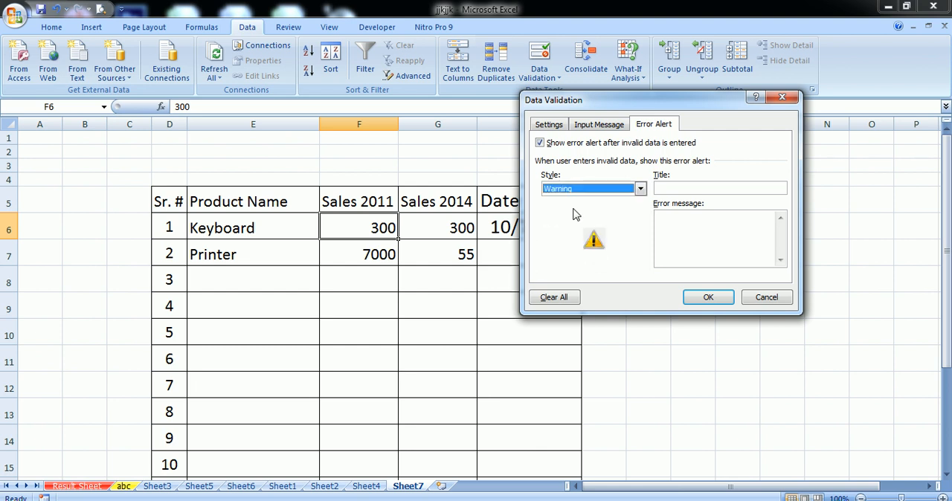
{"action": "left_click", "coordinate": [576, 189]}
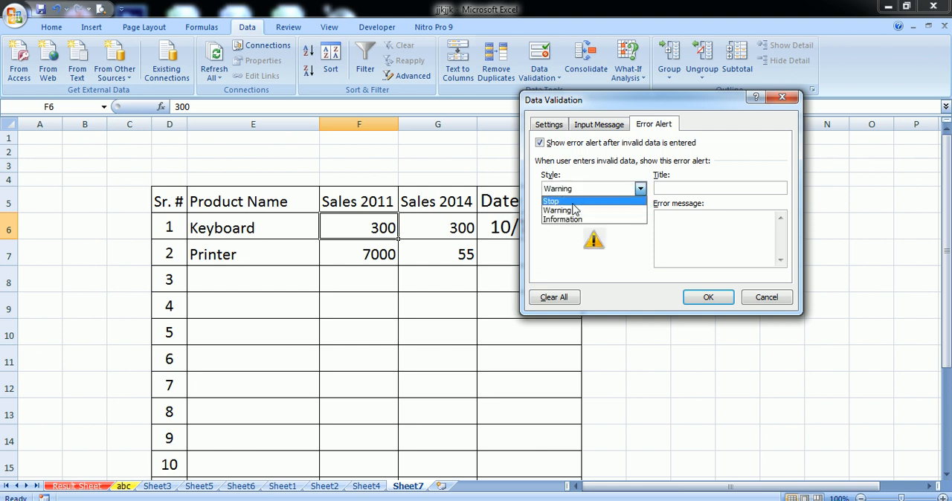
{"action": "left_click", "coordinate": [574, 211]}
- Give F6's error alert a person's name as title and the error message "number na aye", and apply the settings
{"action": "left_click", "coordinate": [682, 188]}
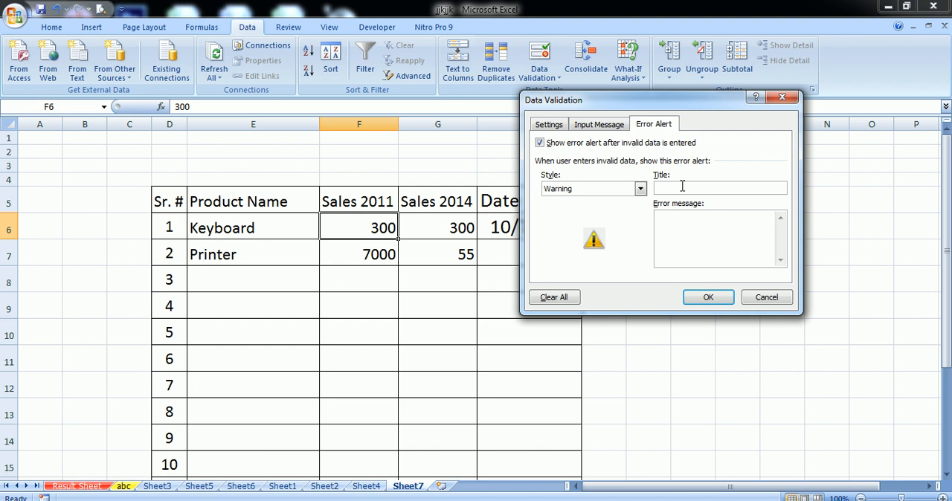
{"action": "left_click", "coordinate": [669, 225]}
{"action": "type", "text": "number o"}
{"action": "type", "text": "a aye"}
{"action": "left_click", "coordinate": [708, 297]}
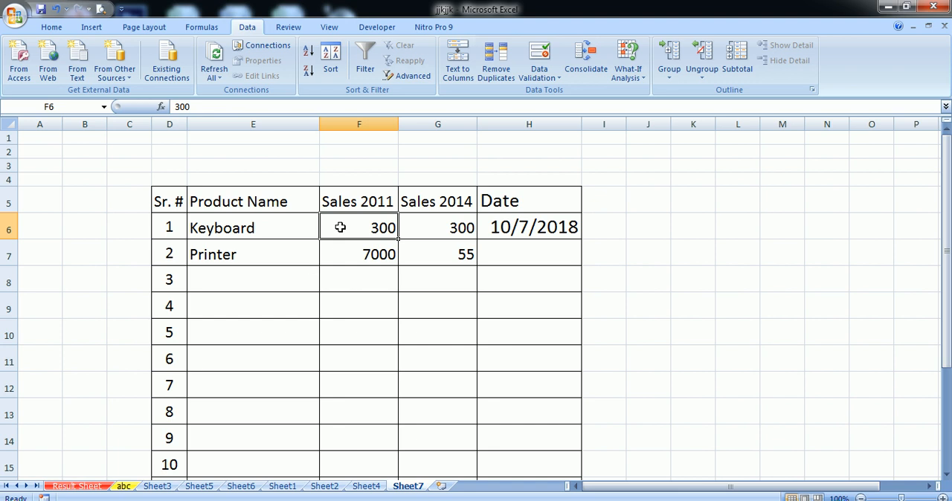
- Try the non-matching value 200 in cell F6, then cancel the entry
{"action": "type", "text": "200"}
{"action": "key", "text": "Return"}
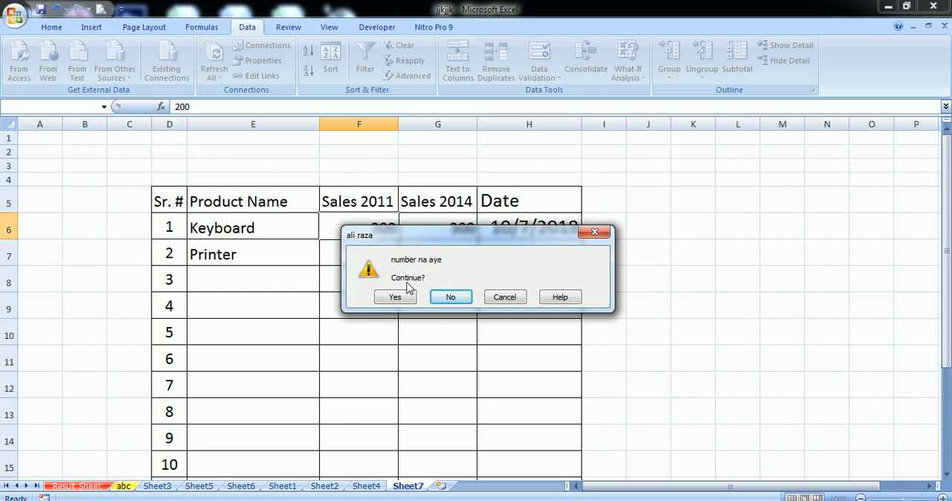
{"action": "left_click", "coordinate": [499, 298]}
- Enter a person's full name as the input message title in cell G6's data validation settings
{"action": "left_click", "coordinate": [451, 229]}
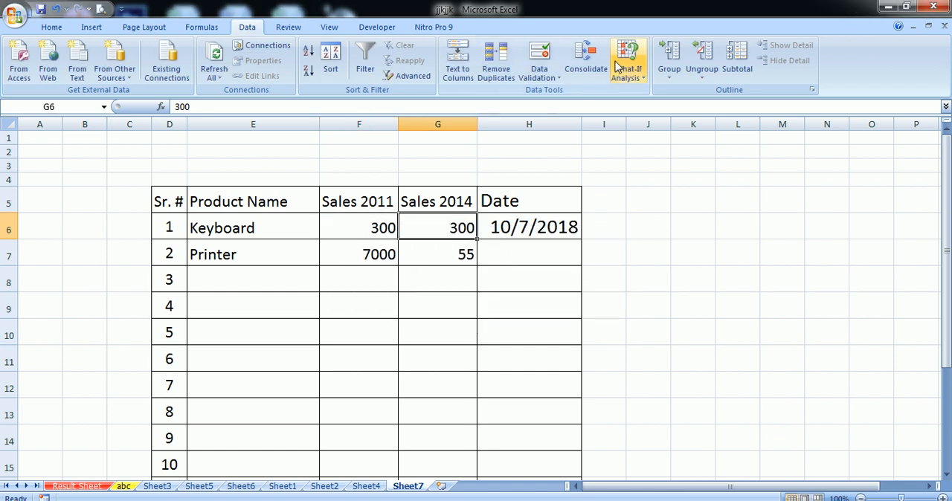
{"action": "left_click", "coordinate": [546, 74]}
{"action": "left_click", "coordinate": [569, 92]}
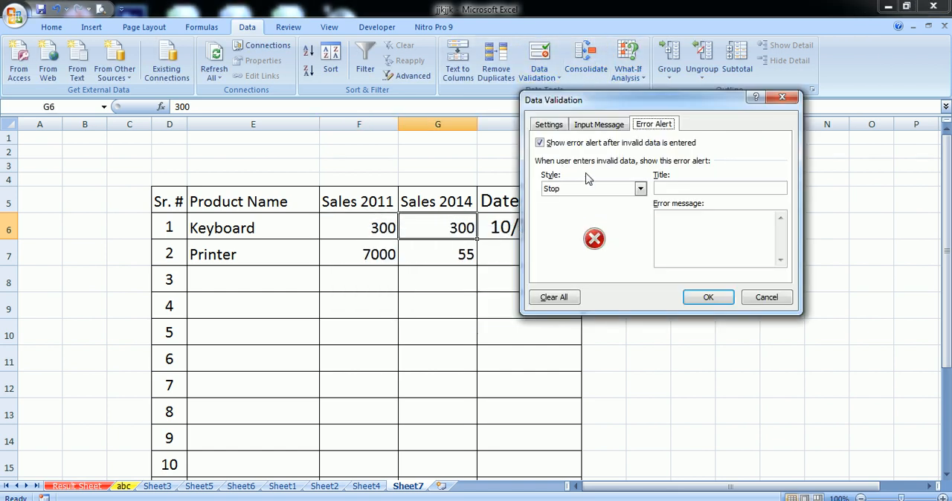
{"action": "left_click", "coordinate": [580, 124]}
{"action": "left_click", "coordinate": [624, 188]}
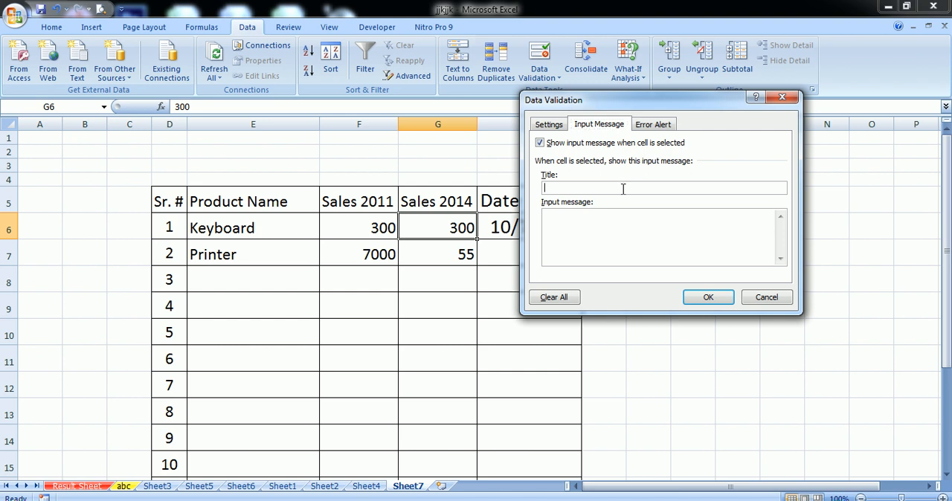
- Set G6's input message to "number aye ga", apply the settings and reselect G6 to display the message
{"action": "left_click", "coordinate": [567, 233]}
{"action": "type", "text": "number aye ga"}
{"action": "left_click", "coordinate": [708, 298]}
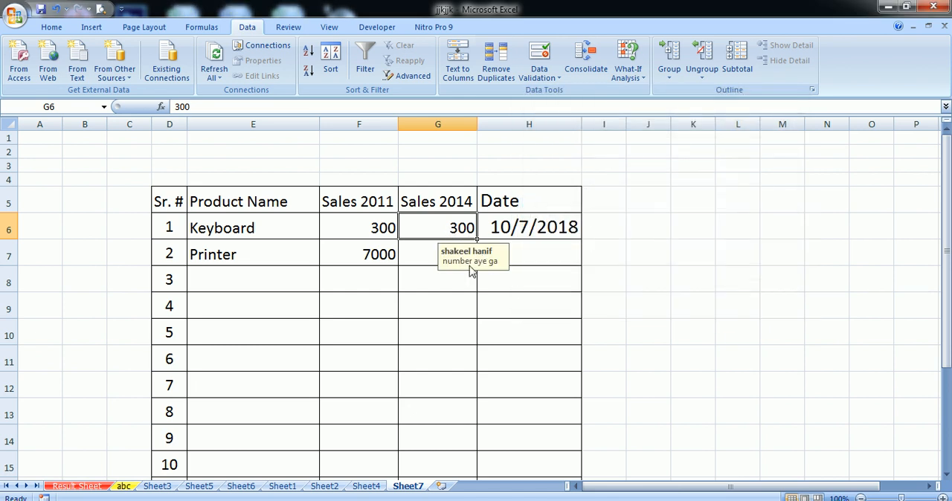
{"action": "left_click", "coordinate": [445, 334]}
{"action": "left_click", "coordinate": [443, 232]}
- Try the non-matching value 199 in cell F6, then cancel the entry
{"action": "left_click", "coordinate": [361, 224]}
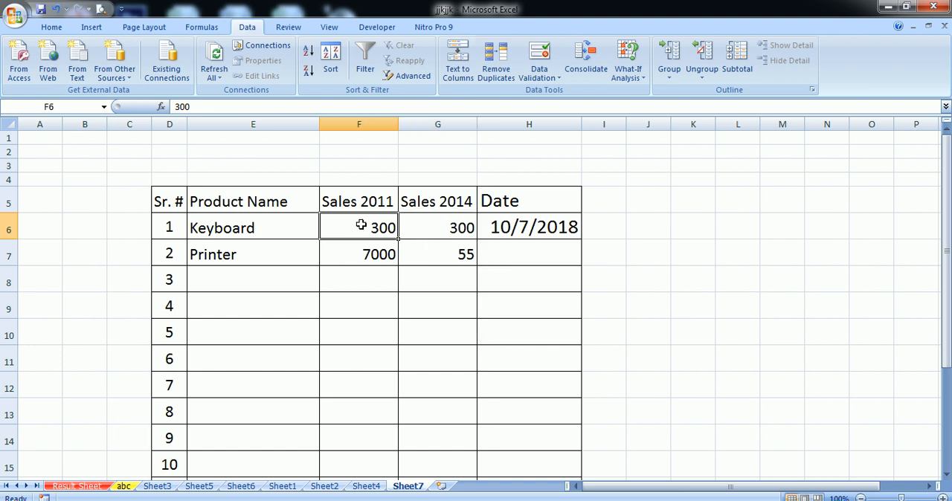
{"action": "type", "text": "199"}
{"action": "key", "text": "Return"}
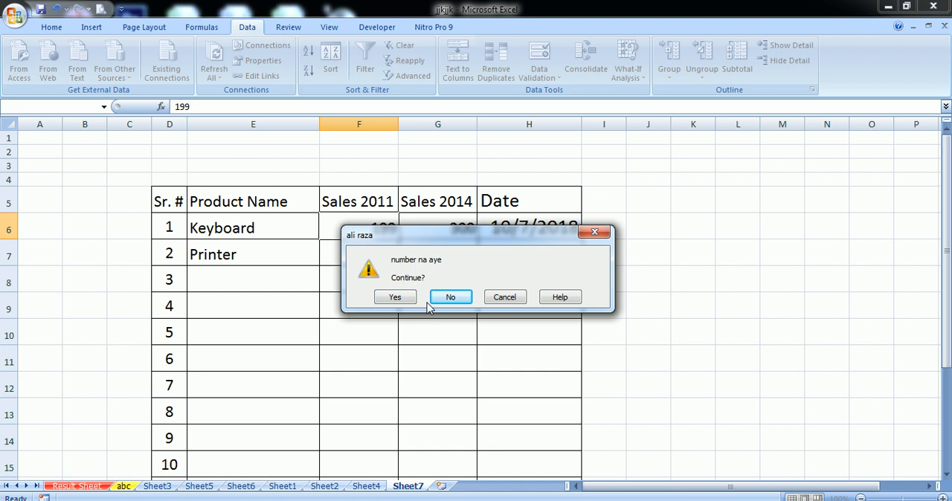
{"action": "left_click", "coordinate": [496, 298]}
- Review the validation criteria of cell F6 and close the settings without changing them
{"action": "left_click", "coordinate": [541, 75]}
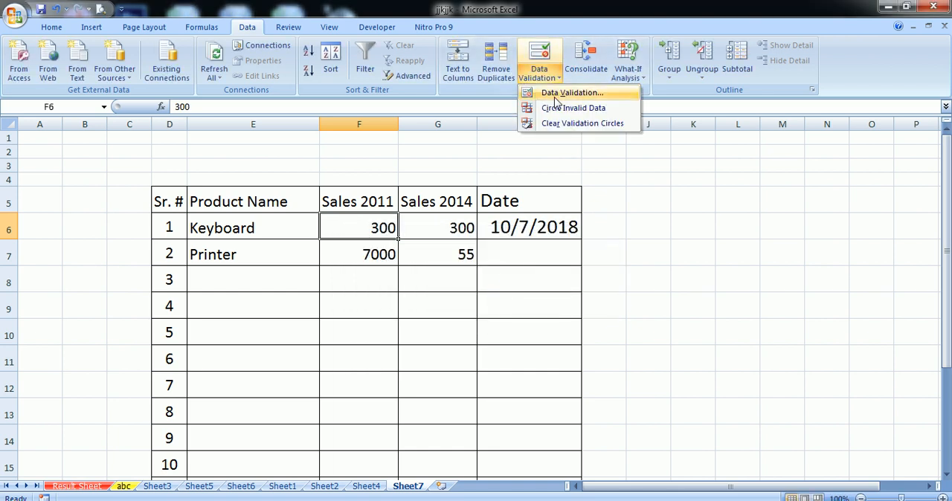
{"action": "left_click", "coordinate": [554, 95]}
{"action": "left_click", "coordinate": [551, 125]}
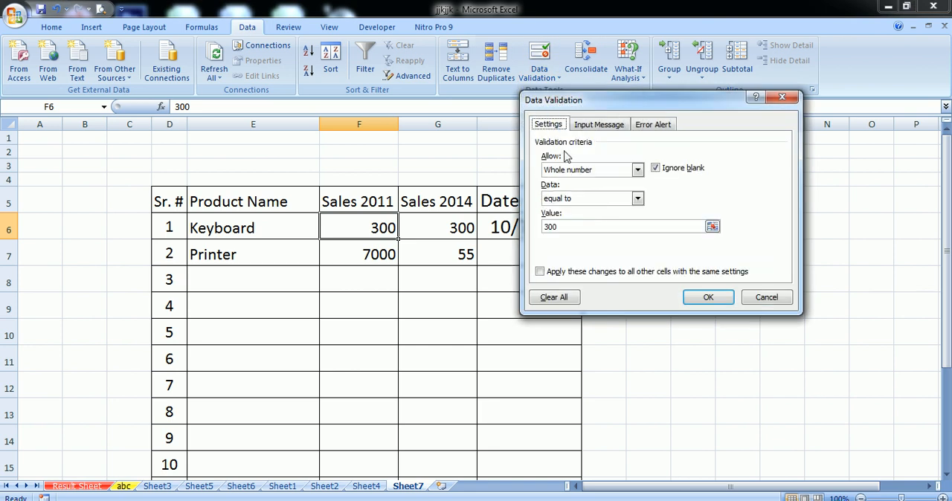
{"action": "left_click", "coordinate": [580, 174]}
{"action": "left_click", "coordinate": [754, 298]}
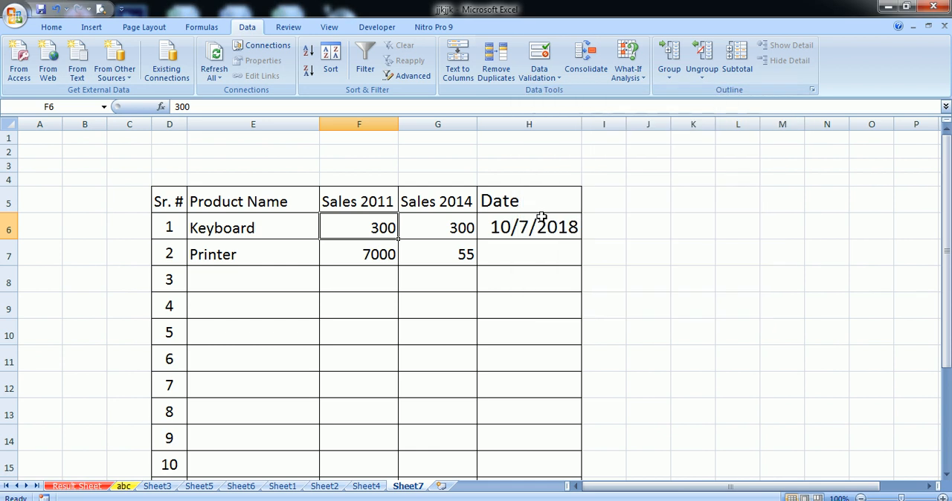
- Change cell H6's validation criteria to allow Time, with the equal to condition
{"action": "left_click", "coordinate": [542, 223]}
{"action": "left_click", "coordinate": [539, 58]}
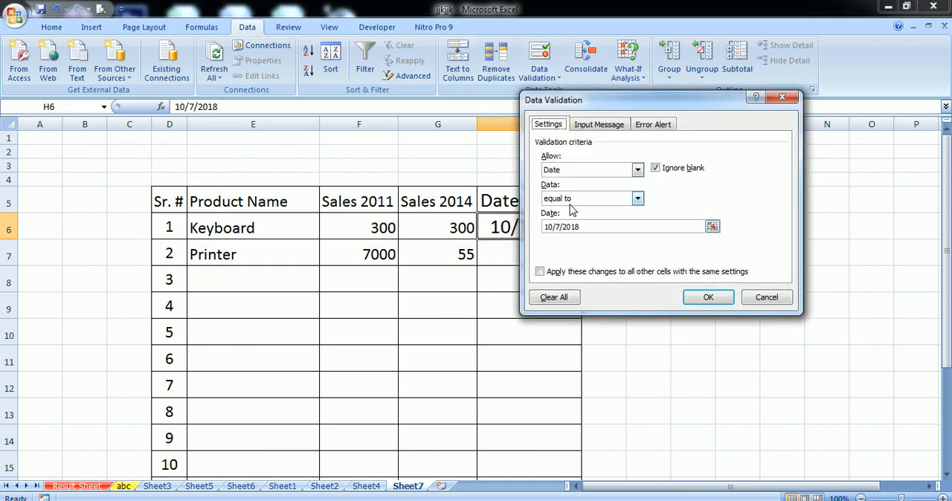
{"action": "left_click", "coordinate": [563, 174]}
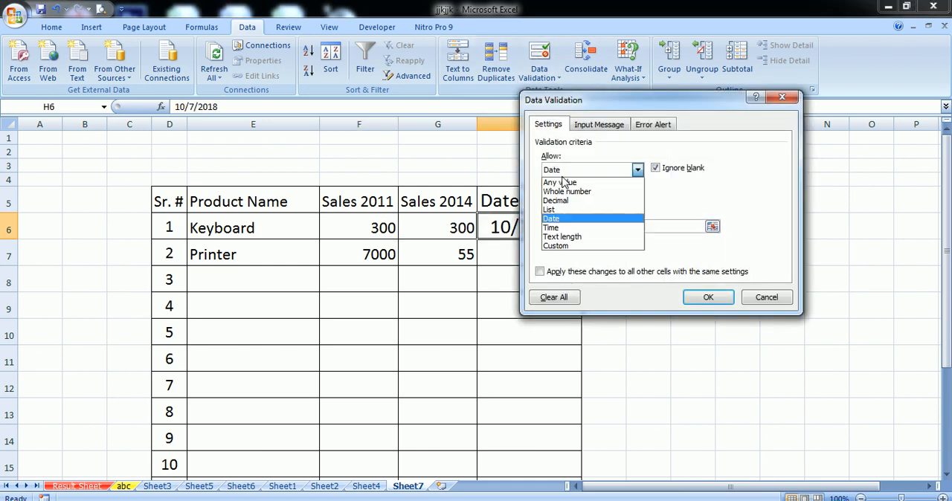
{"action": "left_click", "coordinate": [575, 228]}
{"action": "left_click", "coordinate": [586, 201]}
{"action": "left_click", "coordinate": [585, 202]}
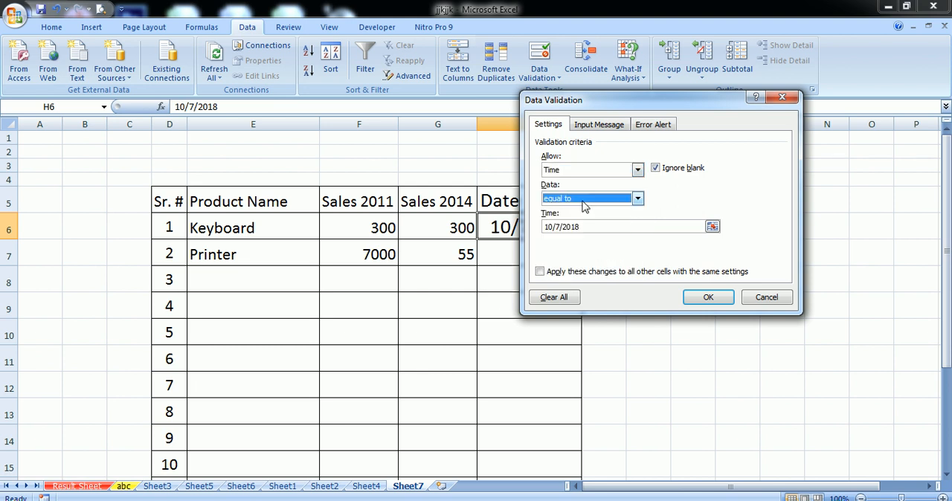
{"action": "left_click", "coordinate": [583, 227]}
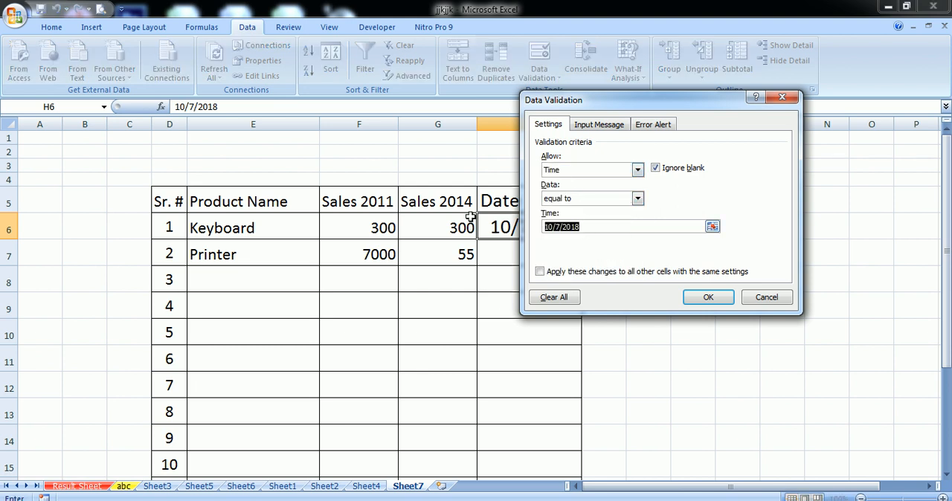
{"action": "left_click", "coordinate": [563, 202]}
- Set the required time in H6's validation rule to 2:24 and apply it
{"action": "left_click", "coordinate": [582, 228]}
{"action": "left_click", "coordinate": [582, 227]}
{"action": "type", "text": "10:"}
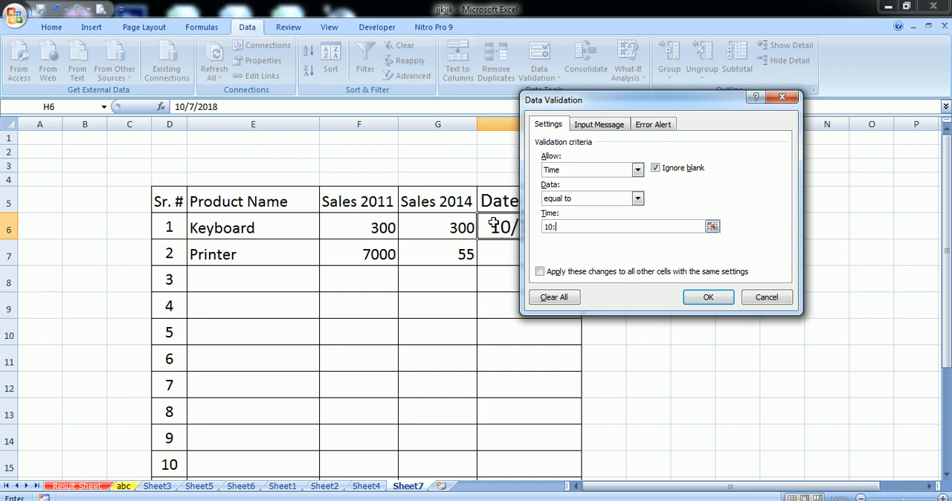
{"action": "type", "text": "30"}
{"action": "key", "text": "BackSpace"}
{"action": "key", "text": "BackSpace"}
{"action": "key", "text": "BackSpace"}
{"action": "key", "text": "BackSpace"}
{"action": "key", "text": "BackSpace"}
{"action": "type", "text": "2:24"}
{"action": "left_click", "coordinate": [695, 297]}
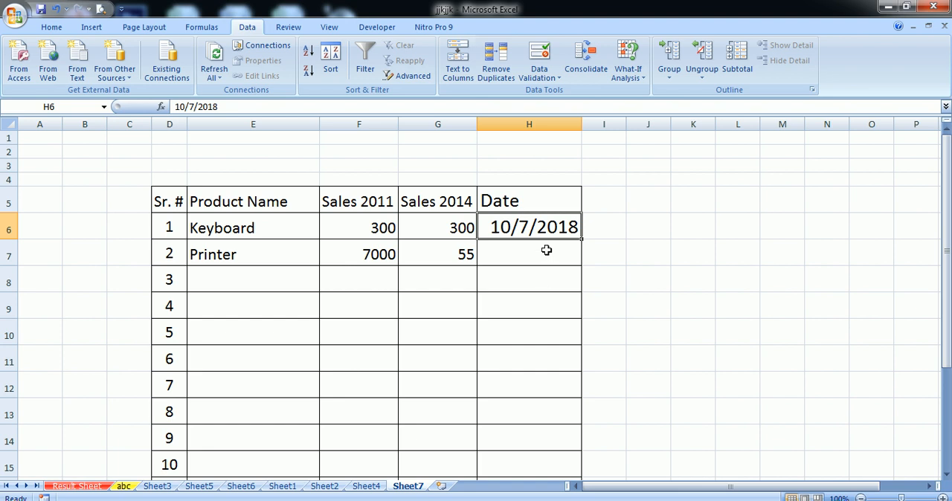
- Enter the matching time 2:24 in cell H6
{"action": "type", "text": "2:"}
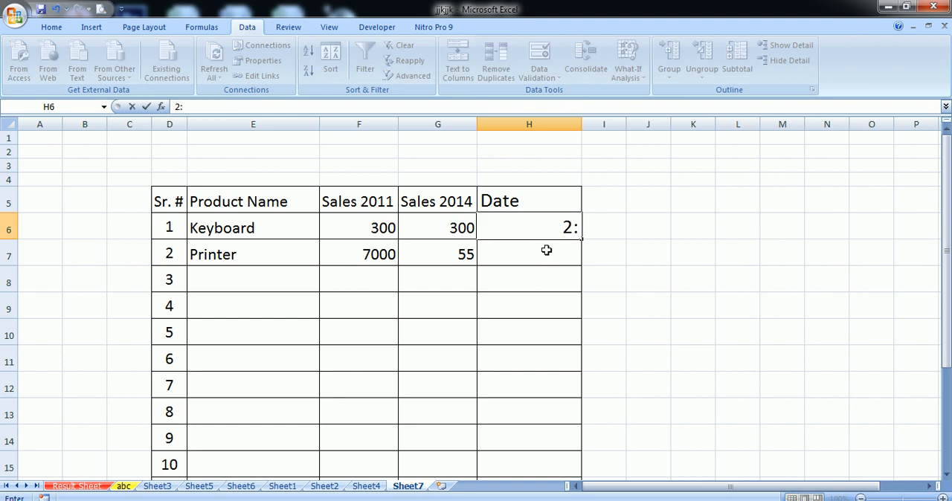
{"action": "type", "text": "24"}
{"action": "key", "text": "Return"}
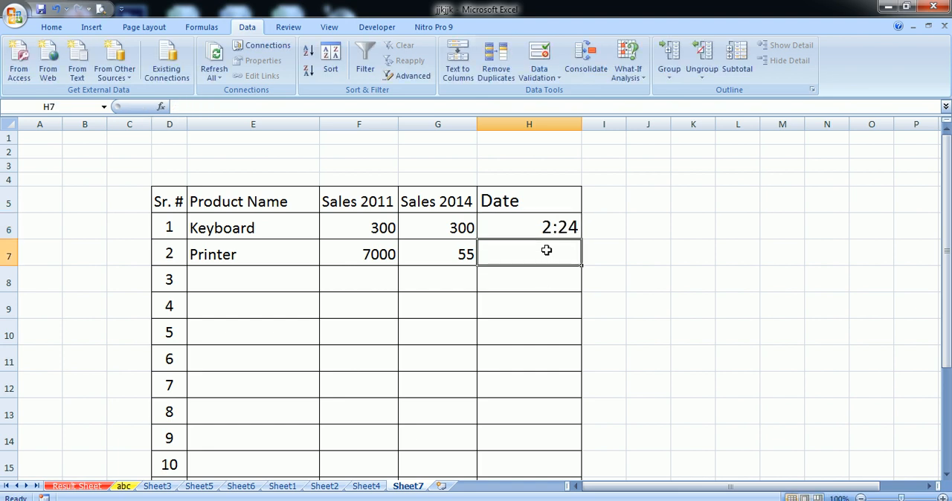
- Try the non-matching time 2:34 in cell H6, then cancel the entry
{"action": "key", "text": "Up"}
{"action": "type", "text": "2:34"}
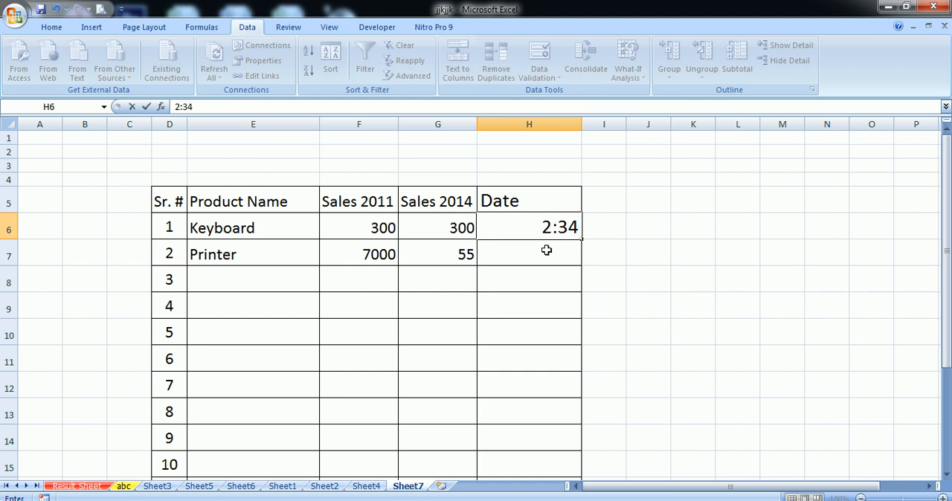
{"action": "key", "text": "Return"}
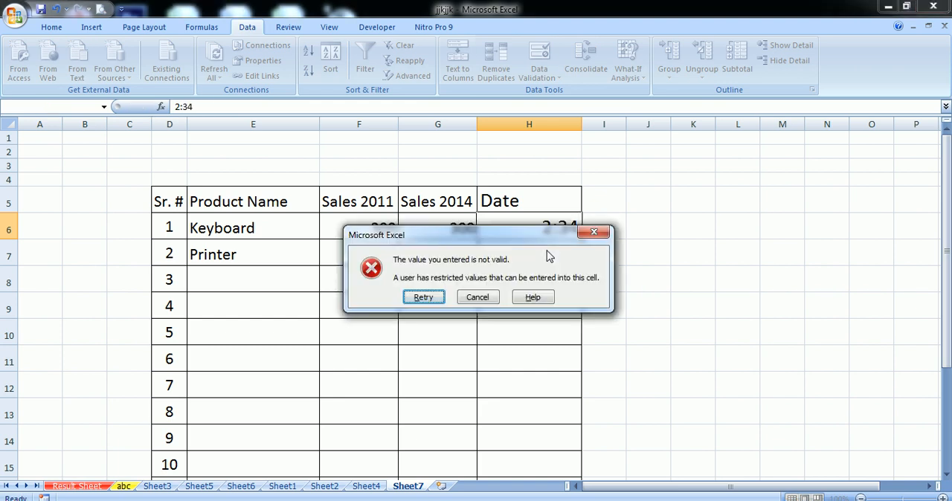
{"action": "left_click", "coordinate": [477, 297]}
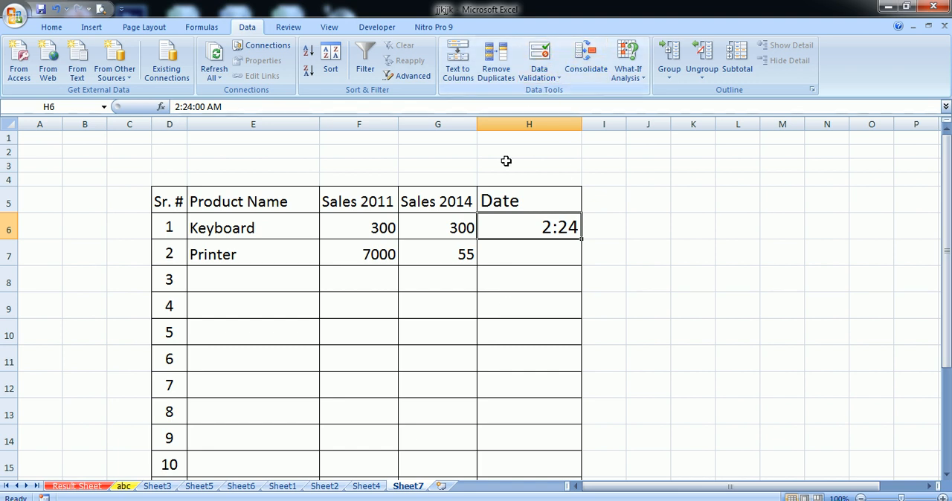
- Try Remove Duplicates and Text to Columns on the empty cell G9, dismissing the alert after each
{"action": "left_click", "coordinate": [331, 259]}
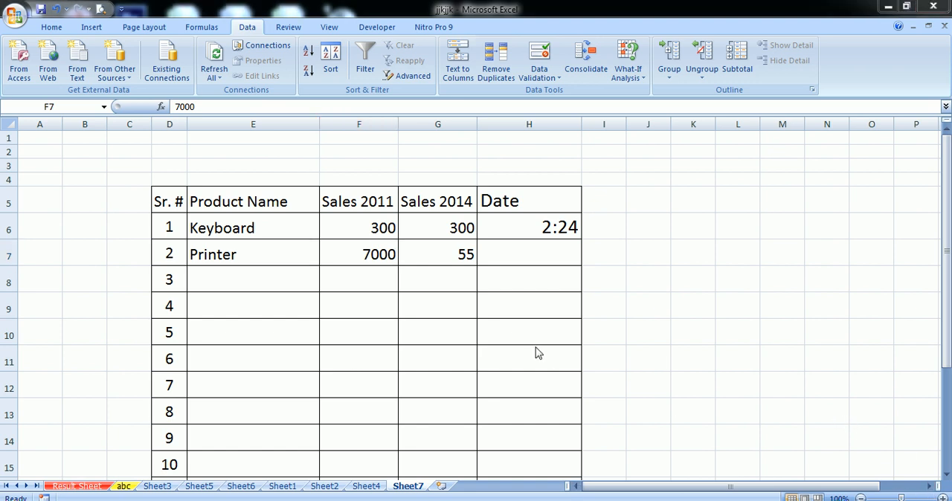
{"action": "left_click", "coordinate": [478, 303]}
{"action": "left_click", "coordinate": [436, 298]}
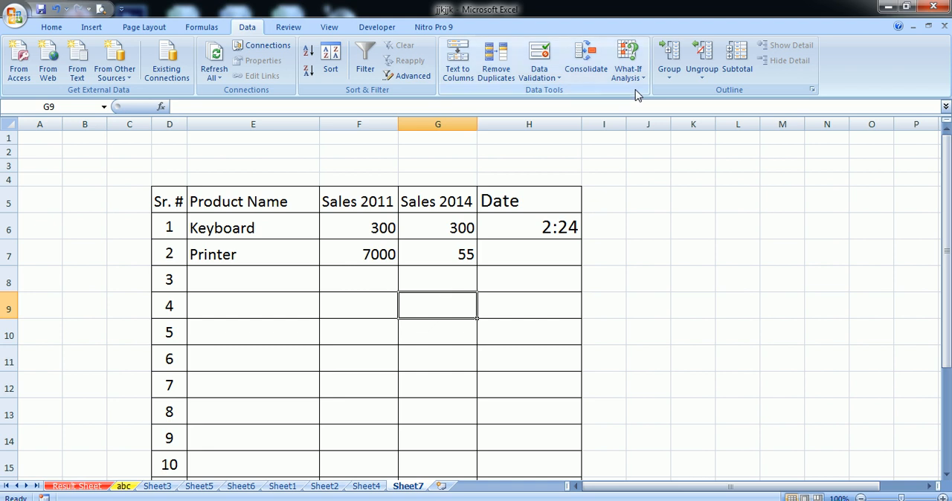
{"action": "left_click", "coordinate": [491, 74]}
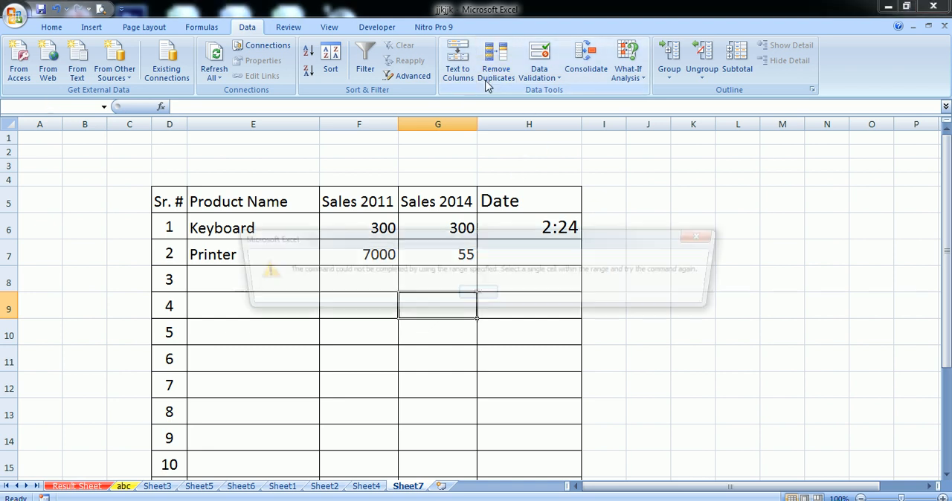
{"action": "left_click", "coordinate": [481, 295]}
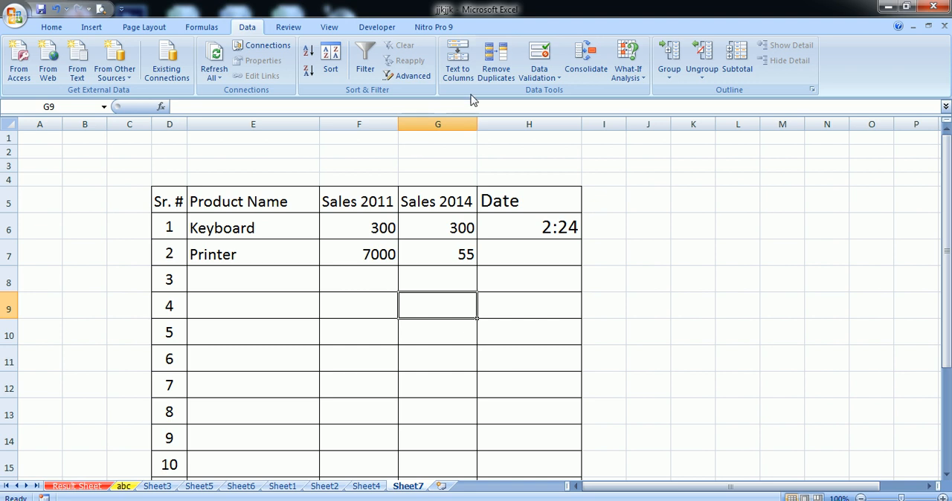
{"action": "left_click", "coordinate": [457, 64]}
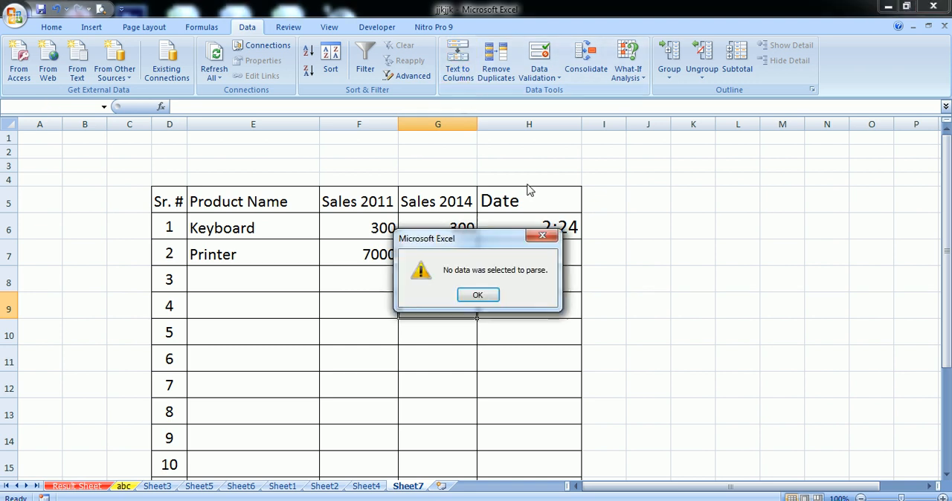
{"action": "key", "text": "Return"}
{"action": "left_click", "coordinate": [585, 257]}
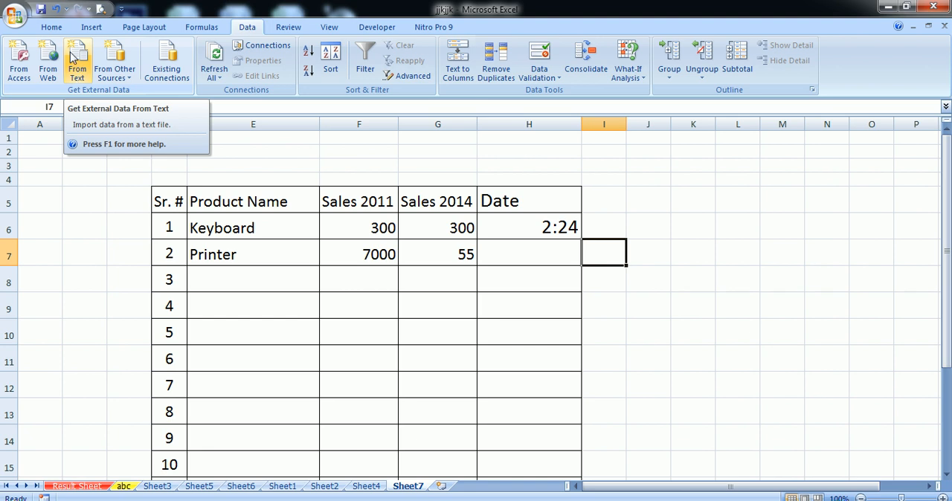
- Examine the options for importing external data from text files and other sources
{"action": "left_click", "coordinate": [77, 75]}
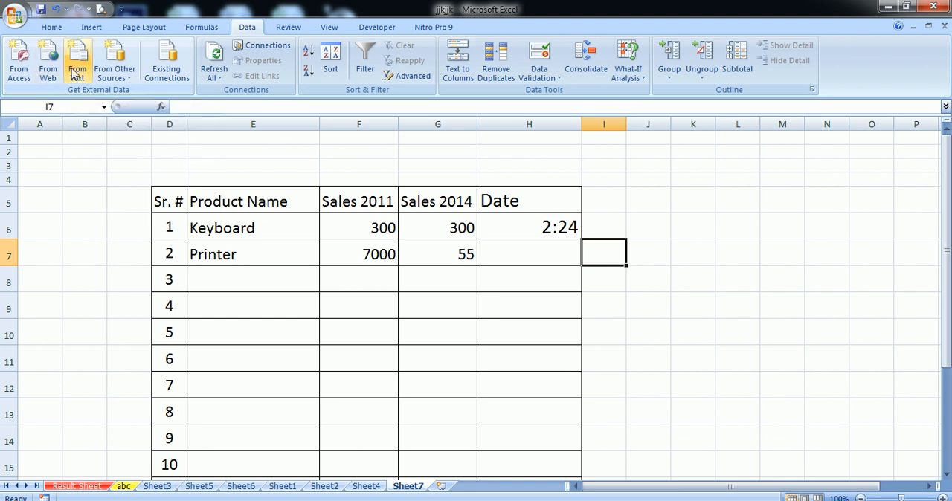
{"action": "left_click", "coordinate": [118, 74]}
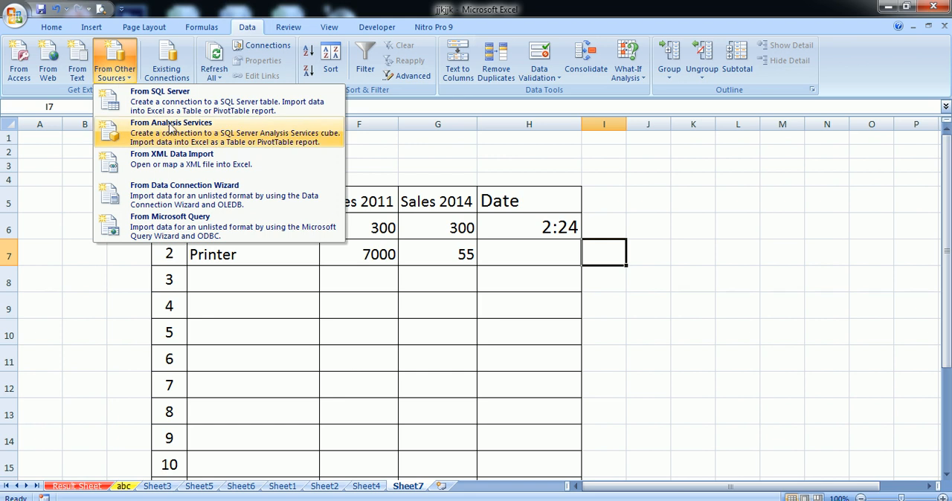
{"action": "left_click", "coordinate": [116, 72]}
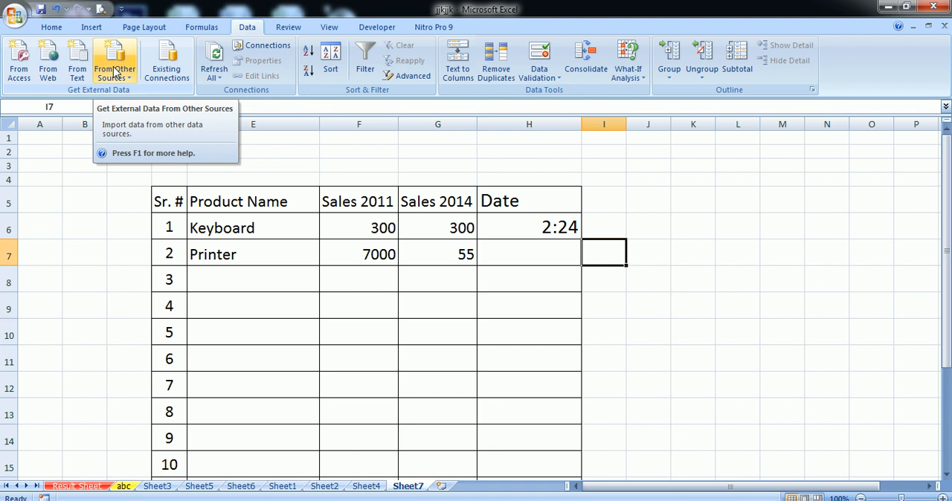
{"action": "left_click", "coordinate": [123, 77]}
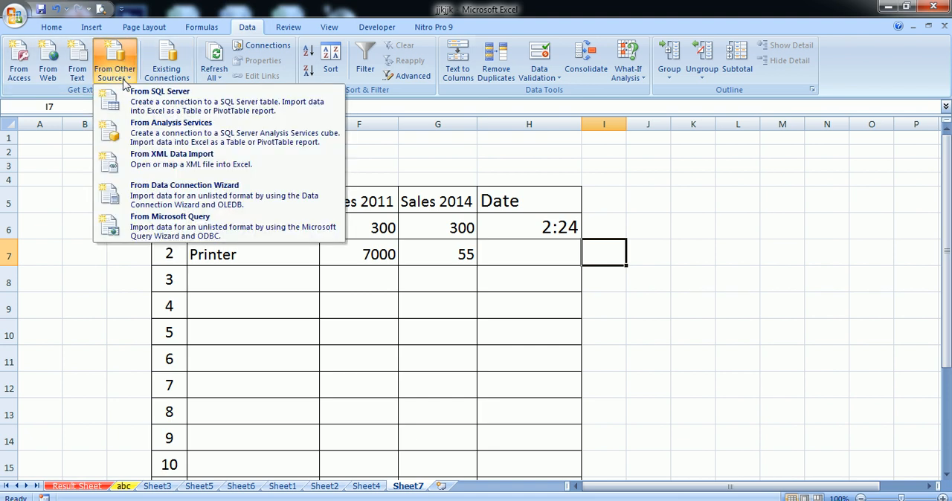
{"action": "left_click", "coordinate": [123, 78]}
{"action": "left_click", "coordinate": [123, 77]}
{"action": "left_click", "coordinate": [124, 78]}
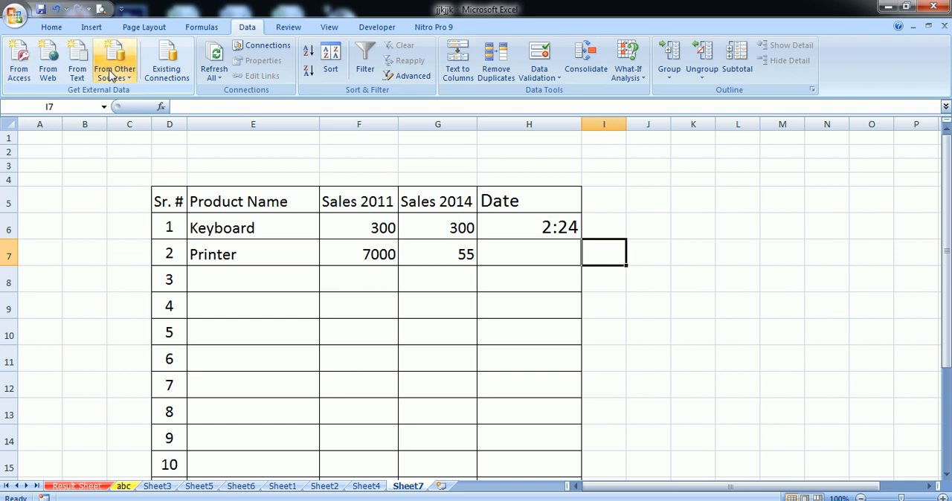
{"action": "left_click", "coordinate": [110, 76]}
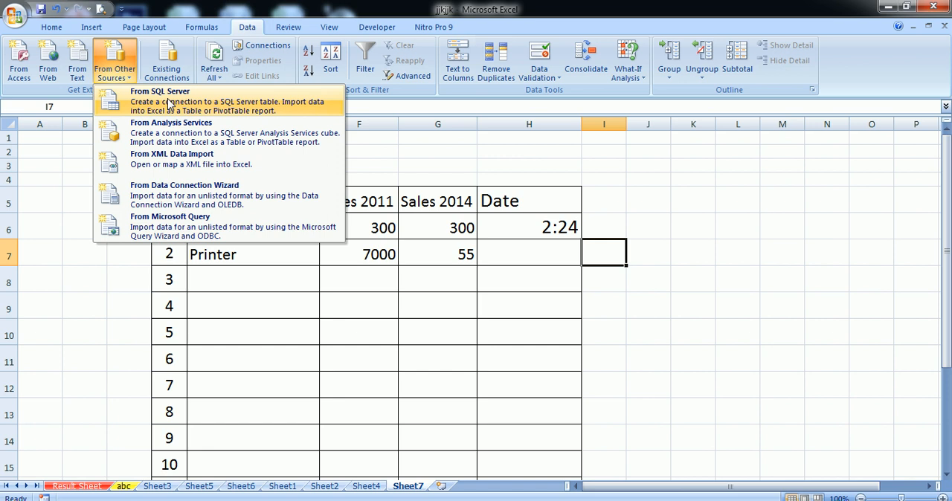
{"action": "left_click", "coordinate": [343, 324]}
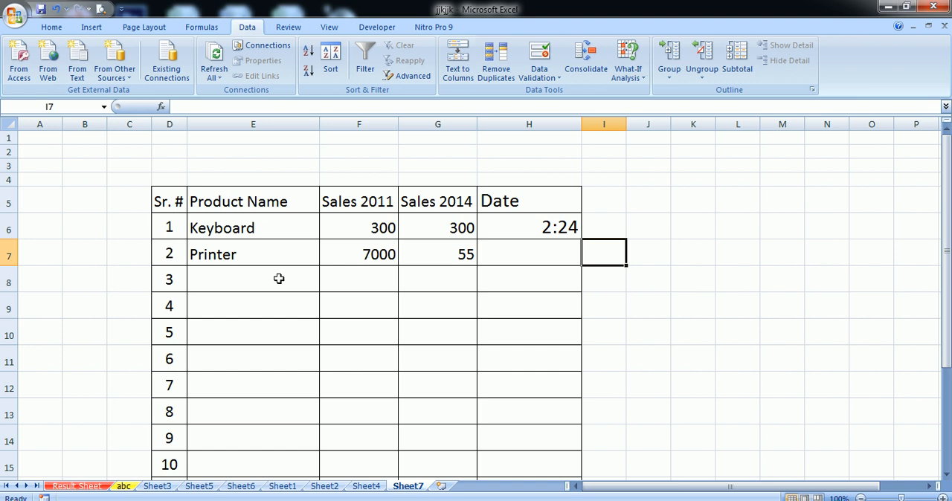
{"action": "left_click", "coordinate": [498, 259]}
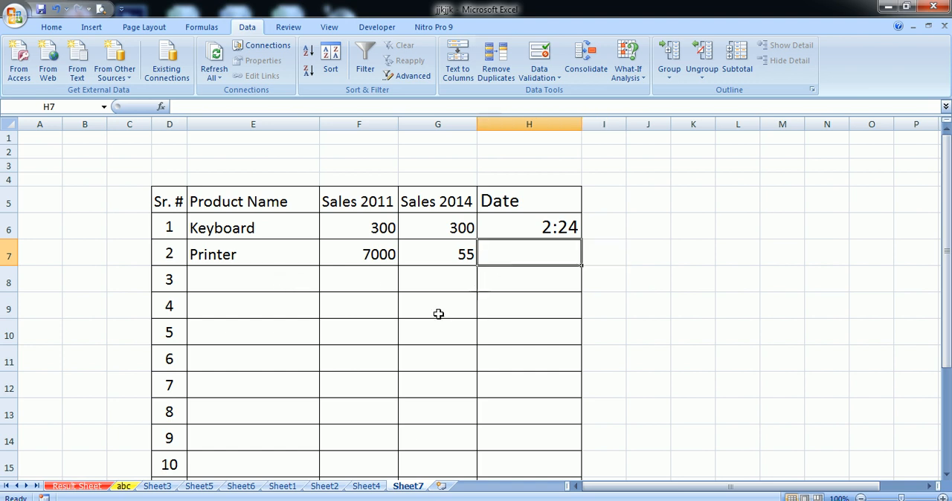
{"action": "left_click", "coordinate": [283, 325]}
{"action": "left_click", "coordinate": [372, 321]}
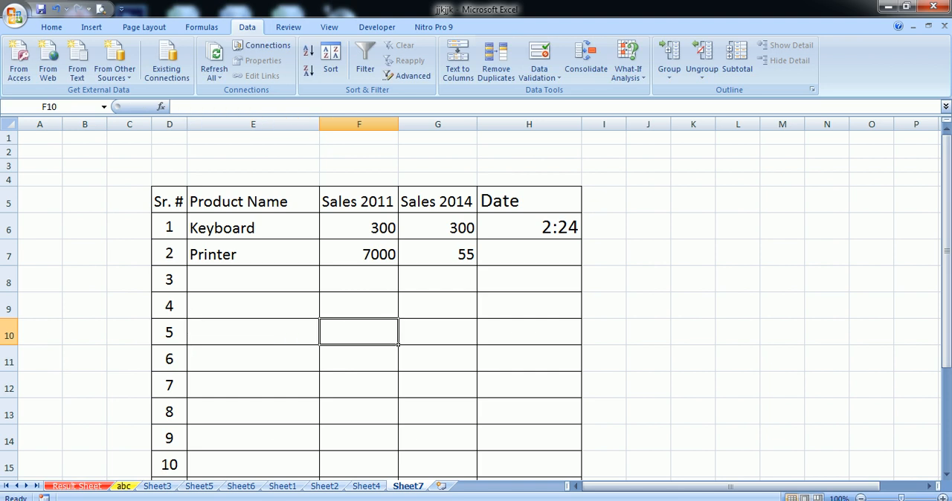
{"action": "left_click", "coordinate": [439, 499]}
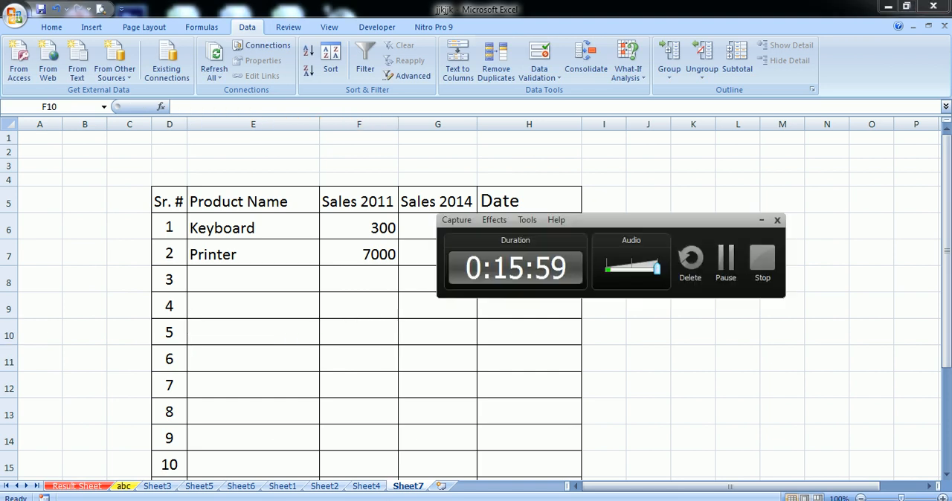